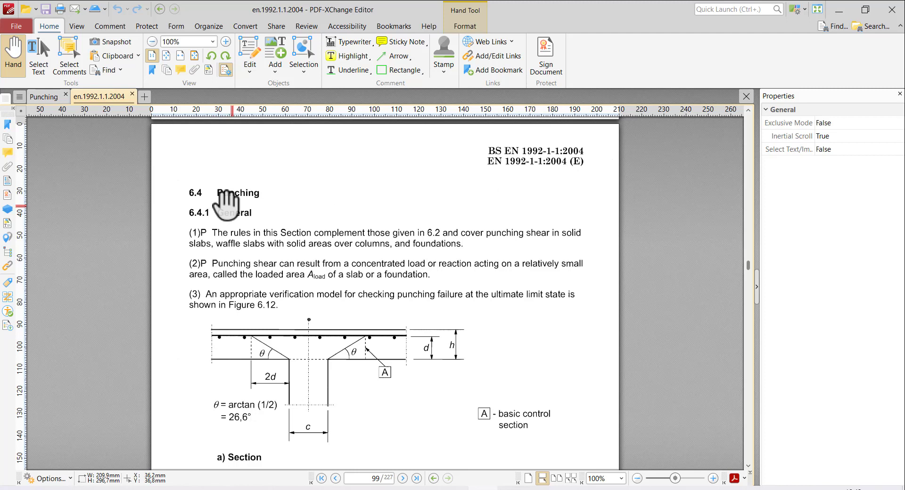
# - Scroll the EN 1992-1-1 PDF from page 99 to Figure 6.21N's β values on page 106
pyautogui.scroll(-1, 200, 190)
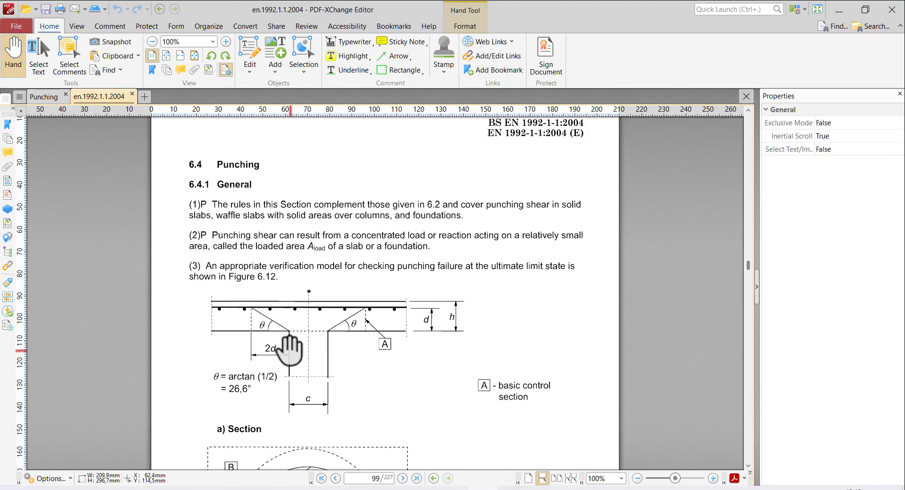
pyautogui.scroll(-10, 290, 349)
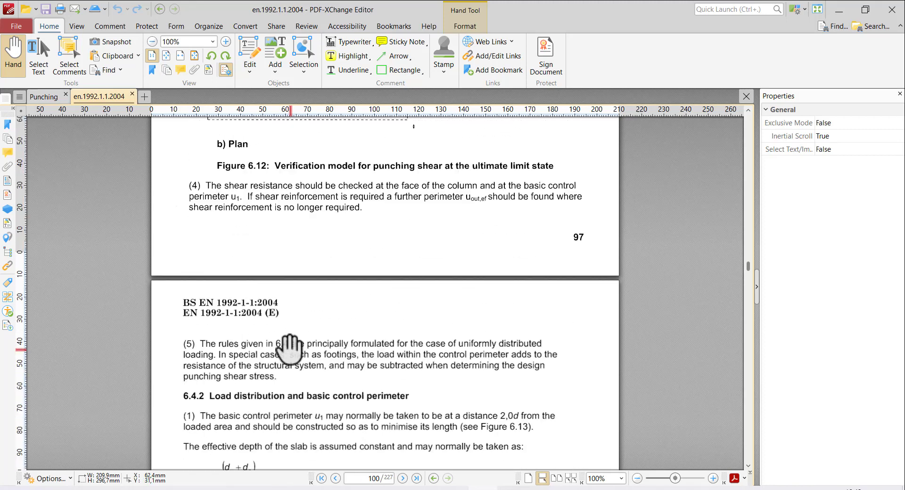
pyautogui.scroll(-3, 291, 347)
pyautogui.scroll(-2, 288, 297)
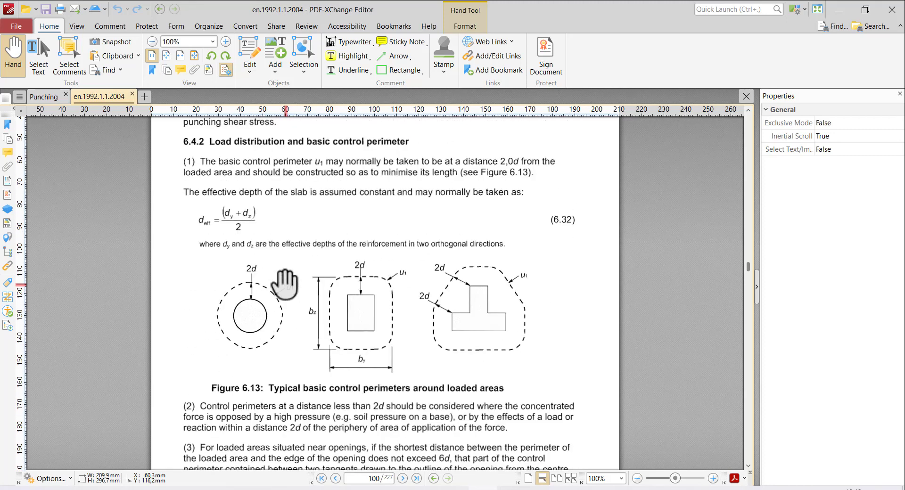
pyautogui.scroll(-15, 292, 292)
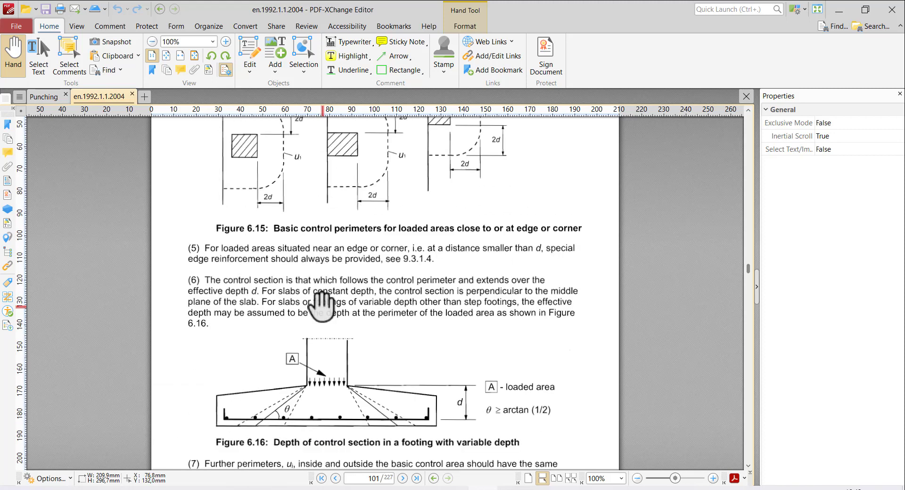
pyautogui.scroll(-7, 322, 306)
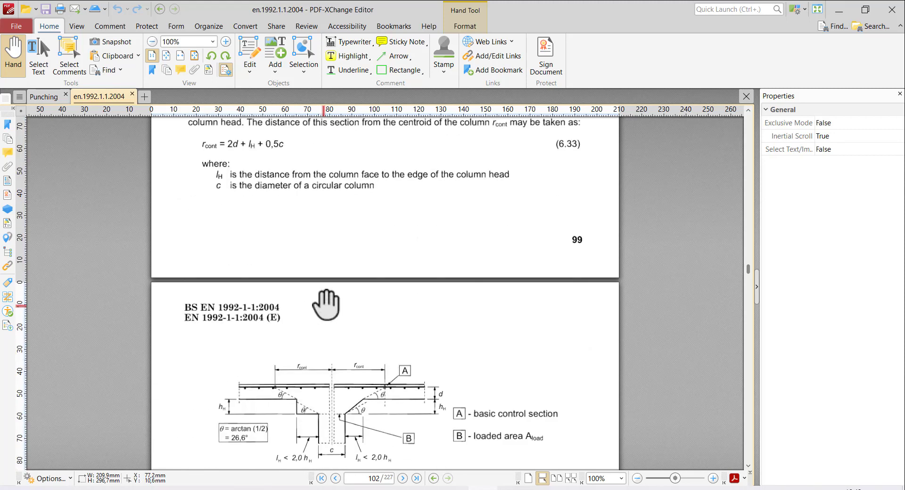
pyautogui.scroll(-10, 327, 307)
pyautogui.scroll(-10, 338, 324)
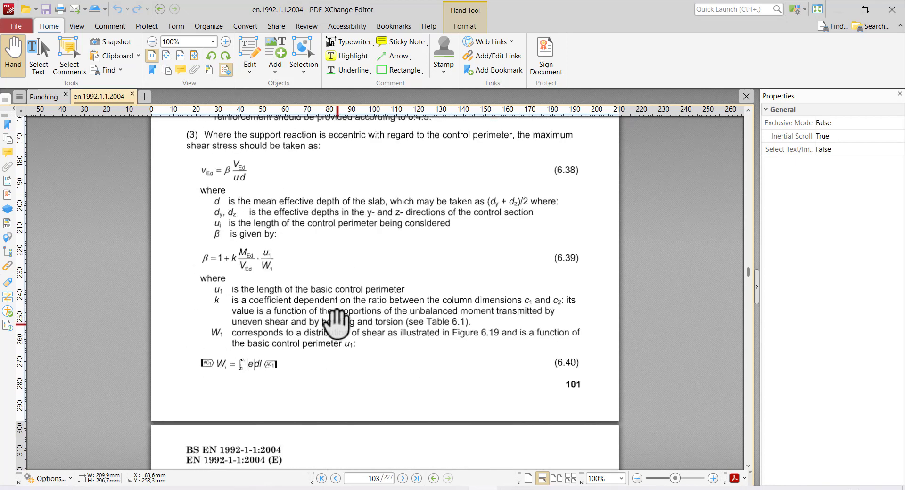
pyautogui.scroll(-10, 337, 324)
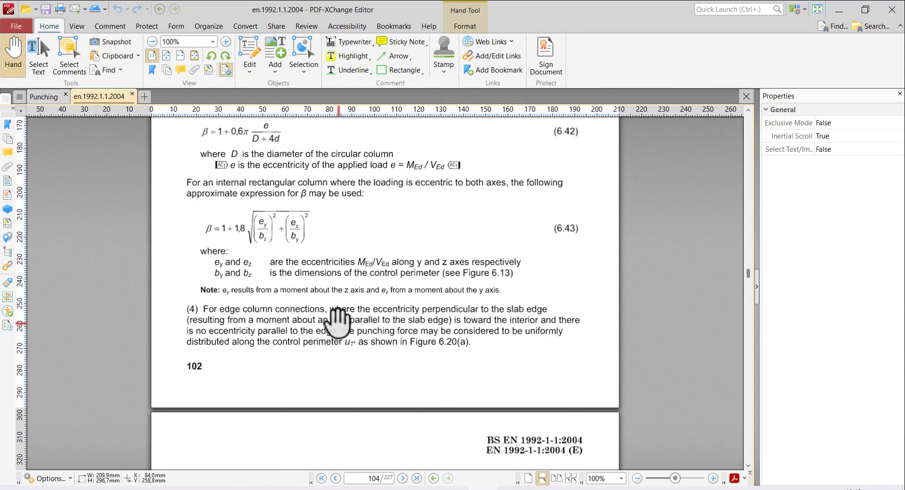
pyautogui.scroll(-10, 337, 324)
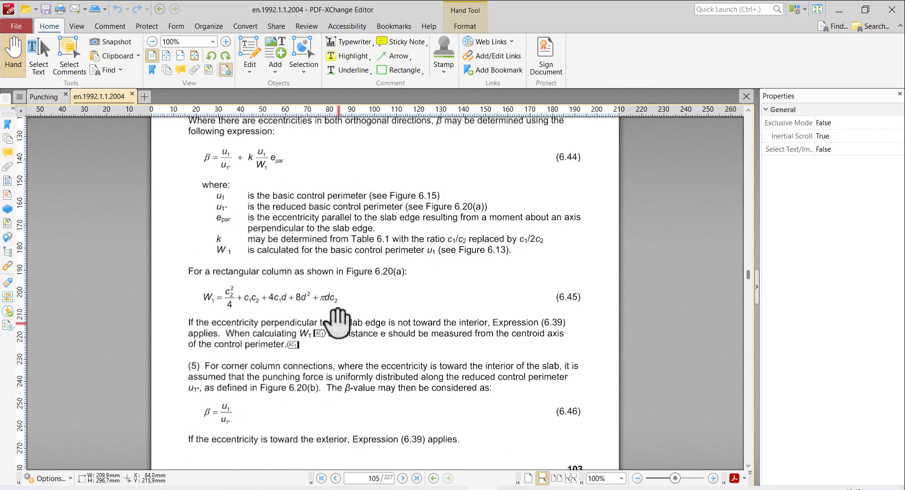
pyautogui.scroll(-10, 337, 324)
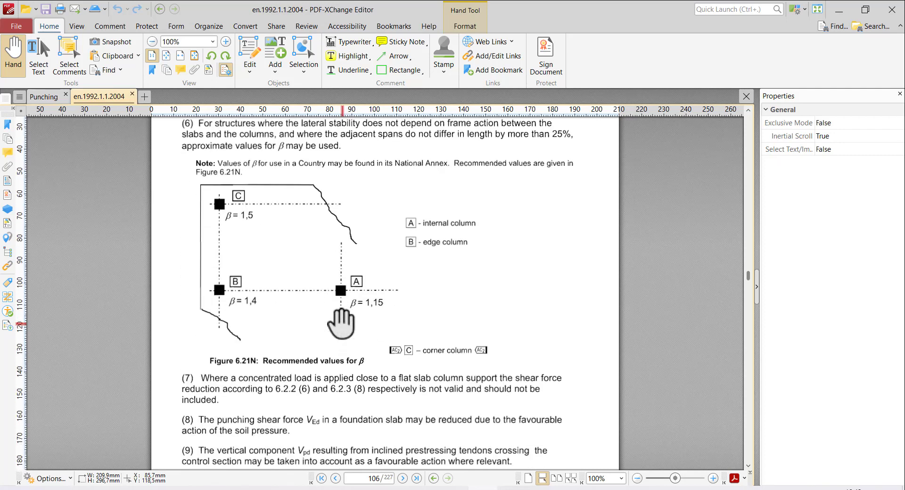
pyautogui.scroll(1, 340, 324)
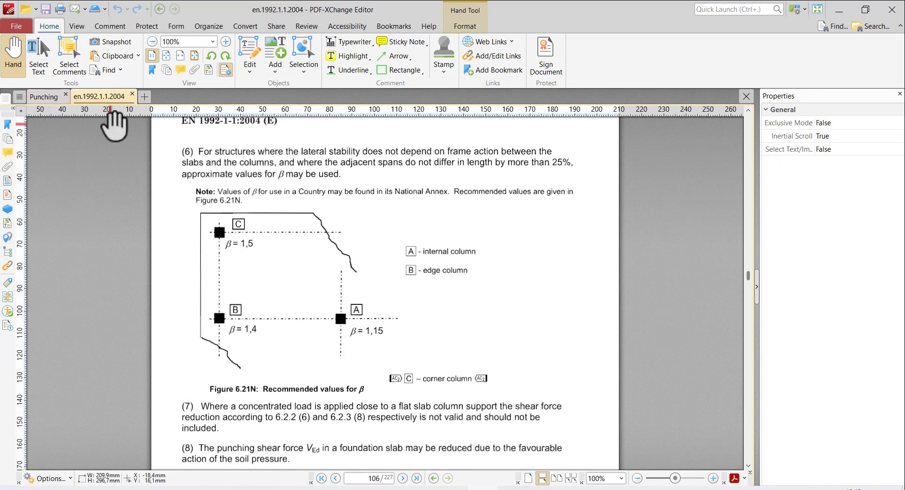
# - Show the Punching drawing's columns S1–S22 and pan right to the load table
pyautogui.click(46, 96)
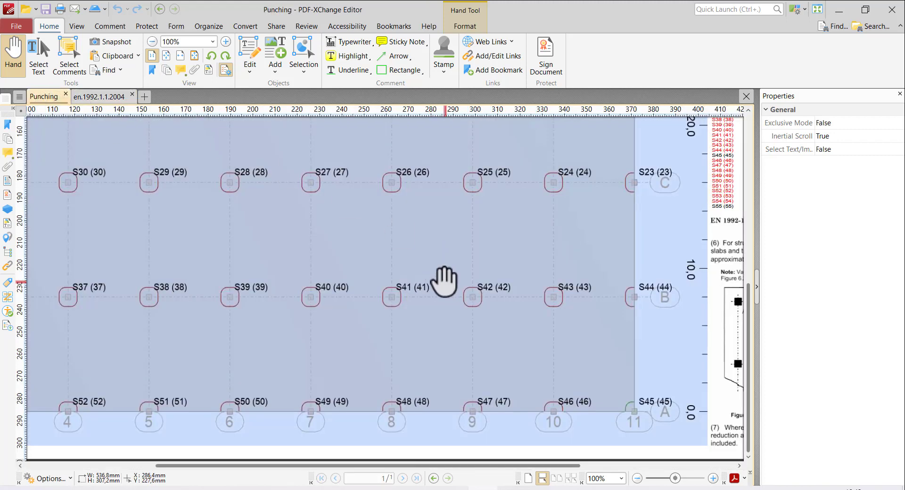
pyautogui.scroll(5, 442, 281)
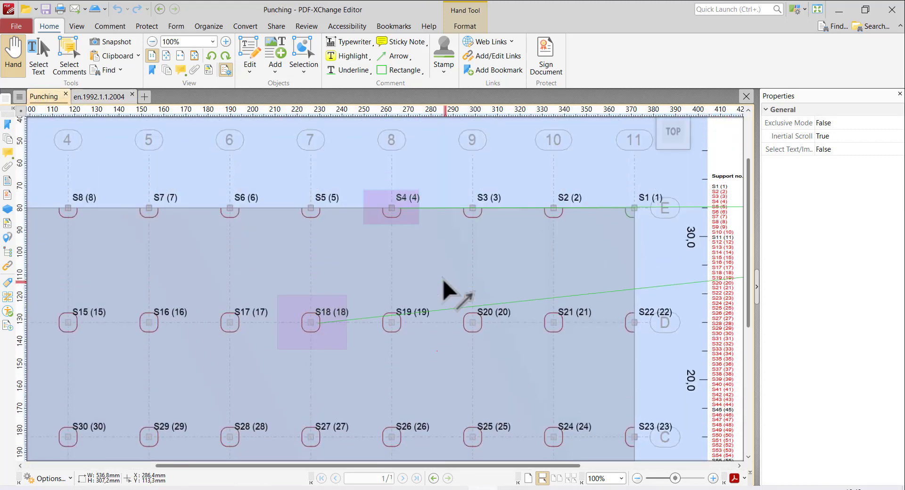
pyautogui.moveTo(346, 465); pyautogui.dragTo(448, 466)
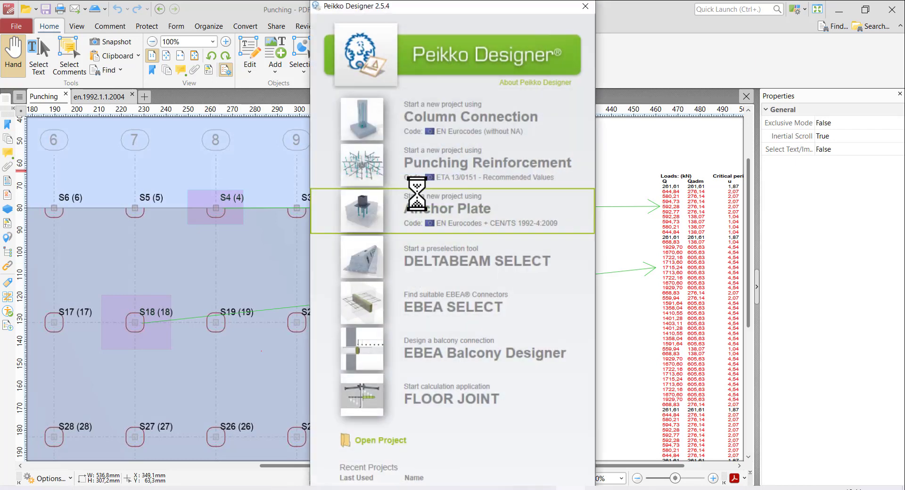
# - Start a new Punching Reinforcement project, accepting the caution and the PSB PLUS notice
pyautogui.click(417, 160)
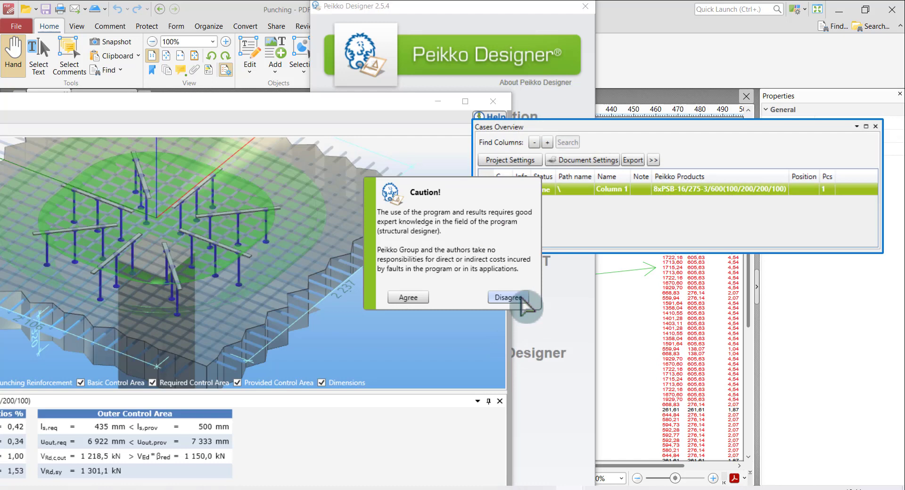
pyautogui.click(421, 298)
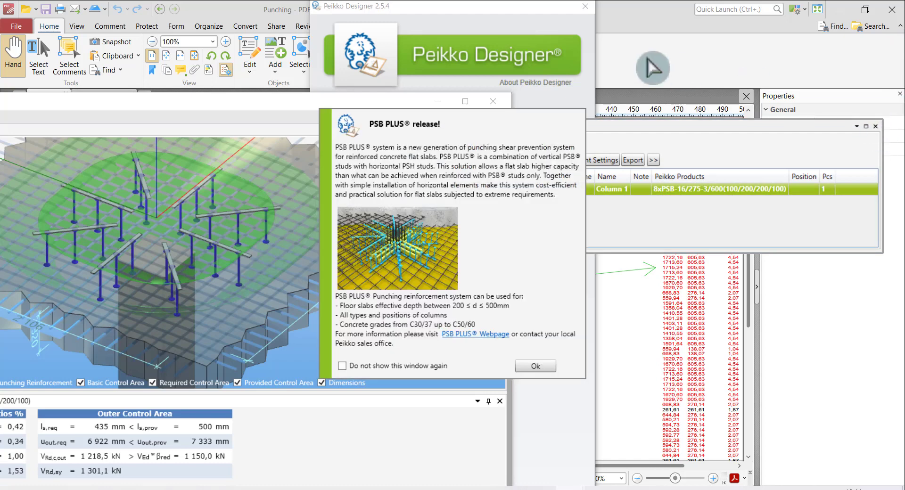
pyautogui.click(535, 366)
pyautogui.click(875, 126)
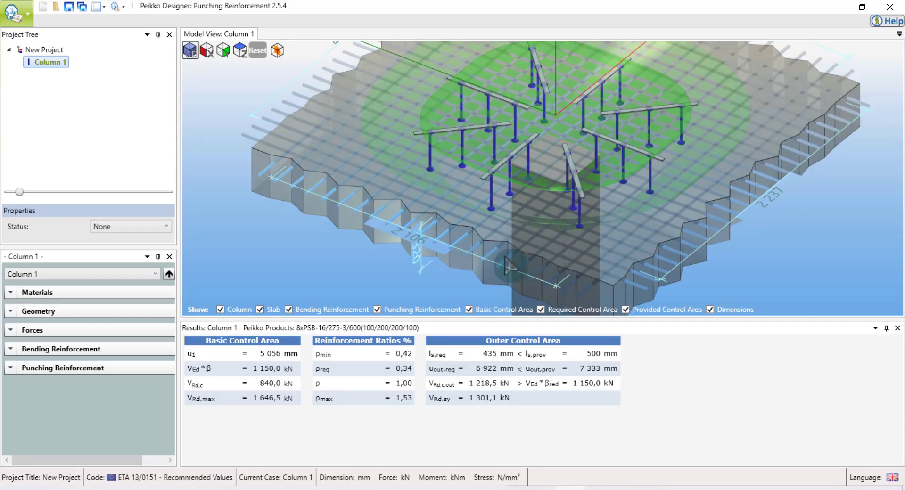
# - Rename the Column 1 case to S4
pyautogui.scroll(-5, 503, 234)
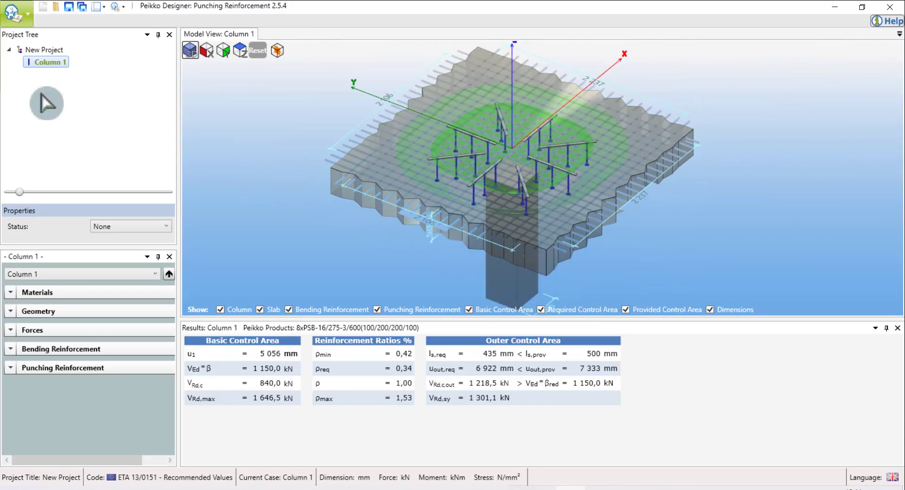
pyautogui.rightClick(58, 63)
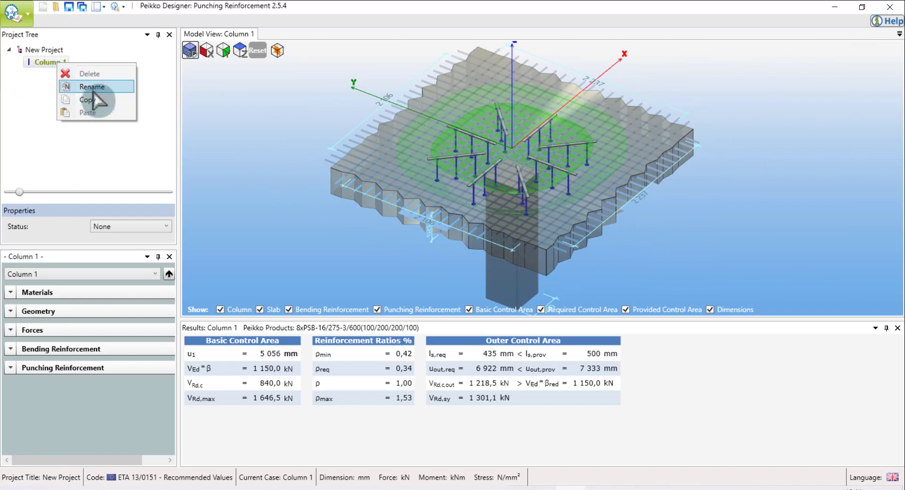
pyautogui.click(94, 88)
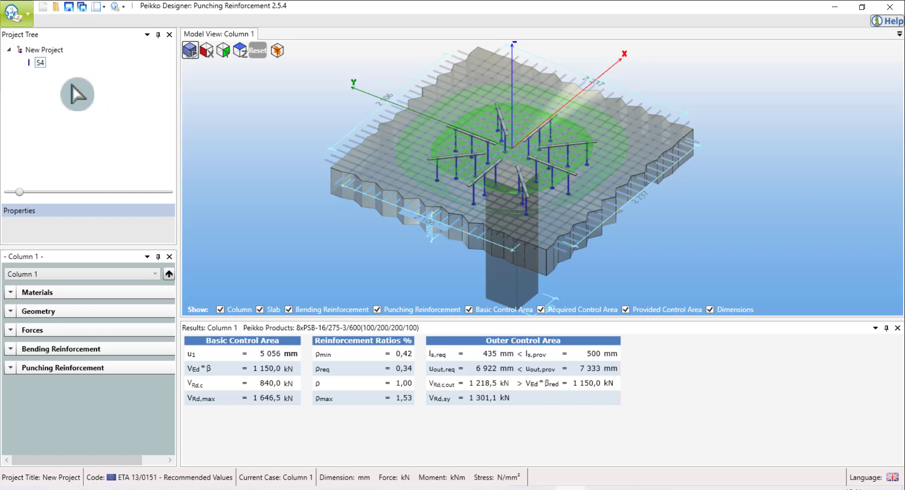
# - Give the S4 slab C30/37 concrete and B500C bending reinforcement
pyautogui.click(59, 292)
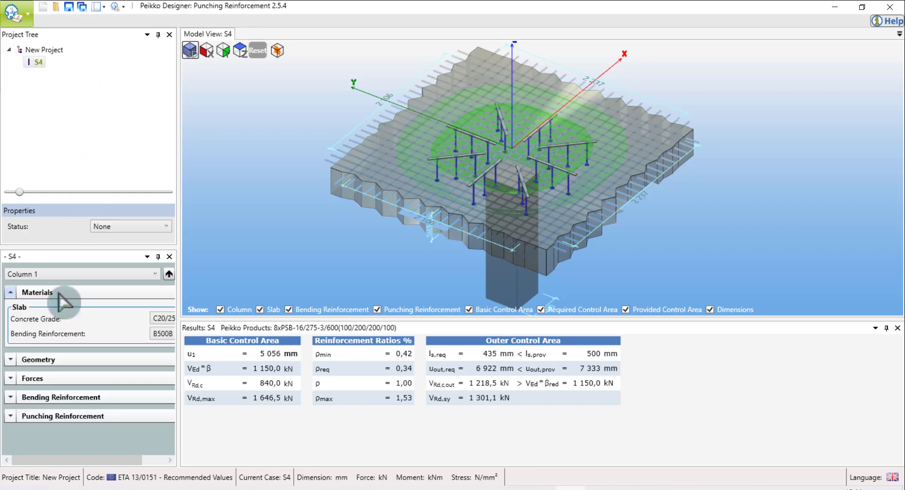
pyautogui.moveTo(182, 316); pyautogui.dragTo(277, 320)
pyautogui.click(191, 319)
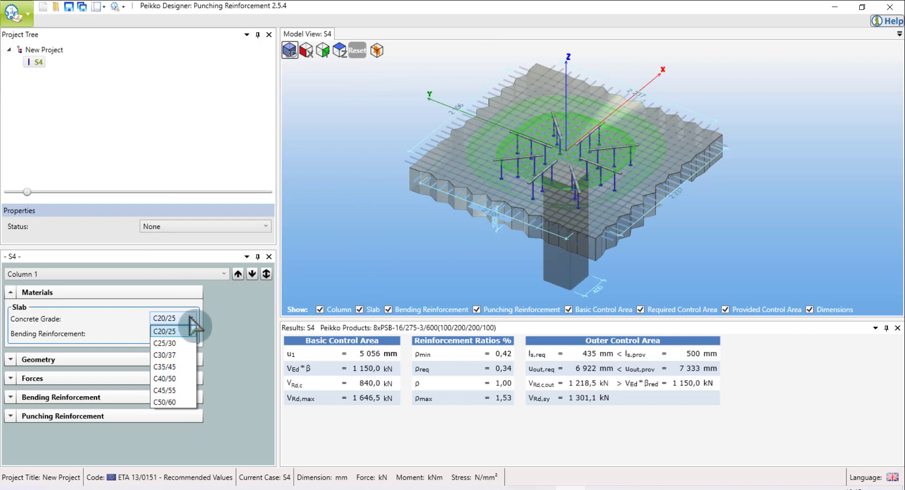
pyautogui.click(174, 356)
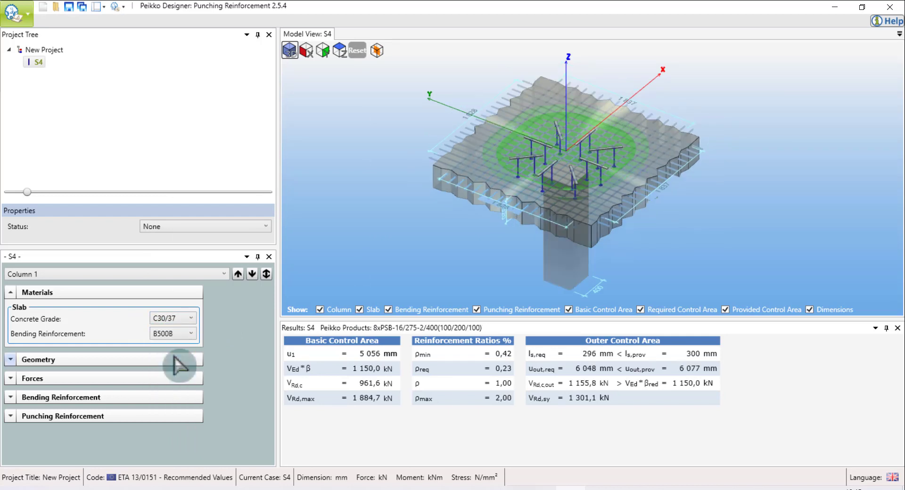
pyautogui.click(188, 335)
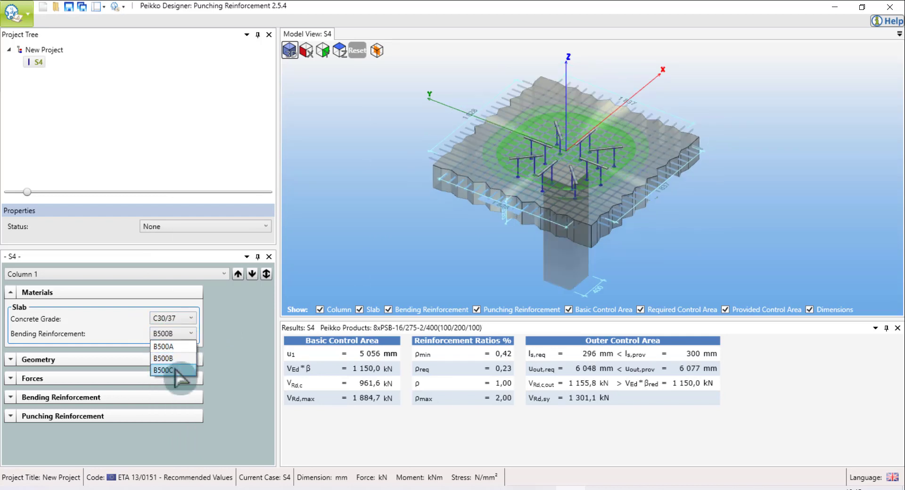
pyautogui.click(175, 370)
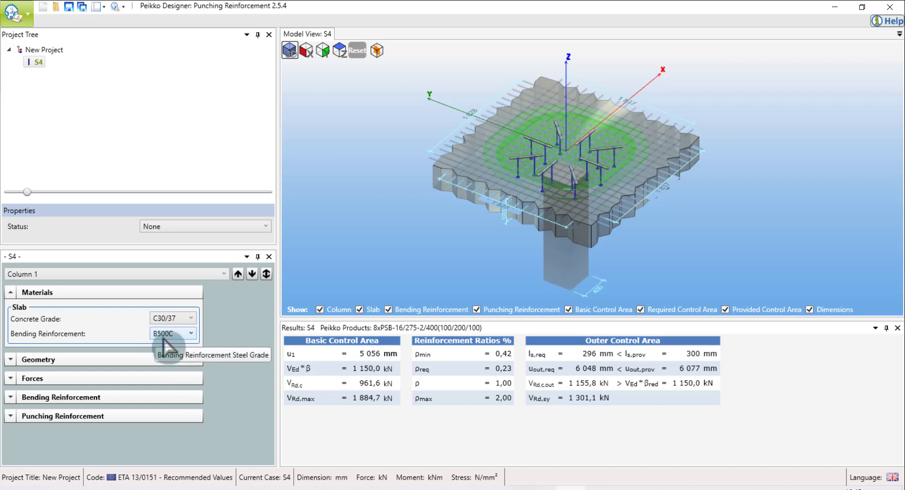
pyautogui.click(70, 360)
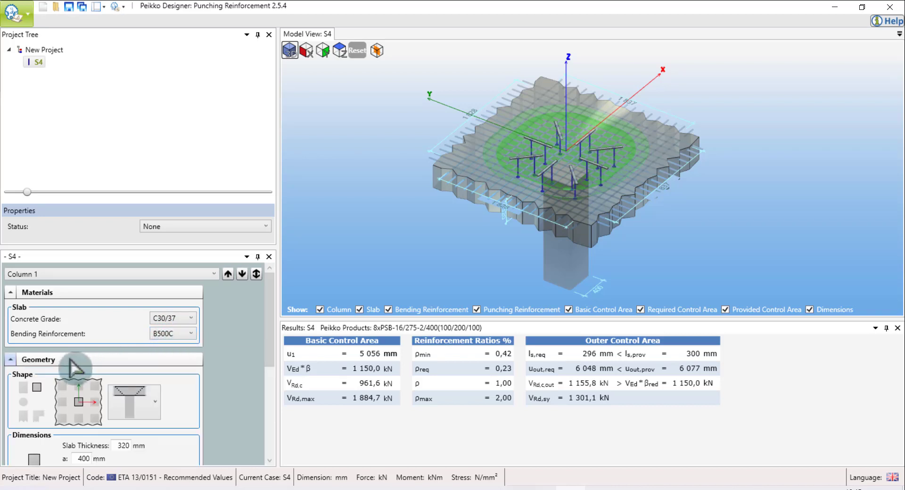
# - Make S4 a mid-edge column and set its slab thickness to 300 mm
pyautogui.click(79, 389)
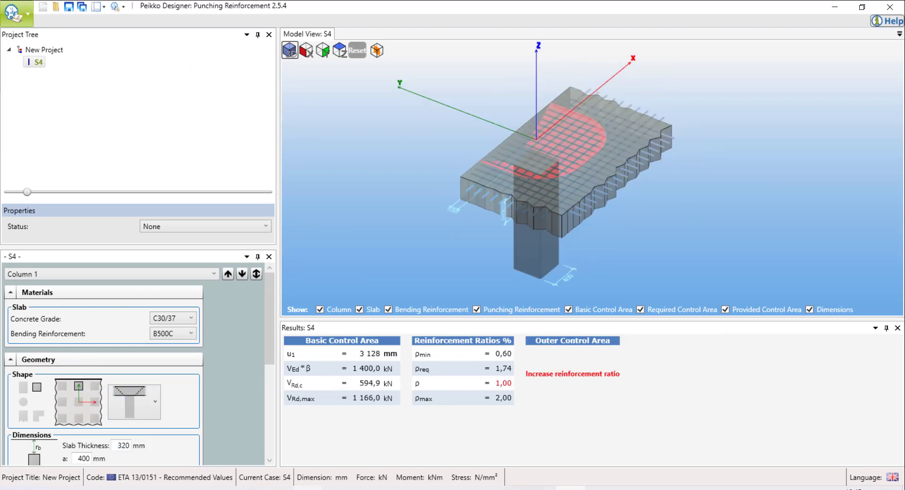
pyautogui.click(485, 489)
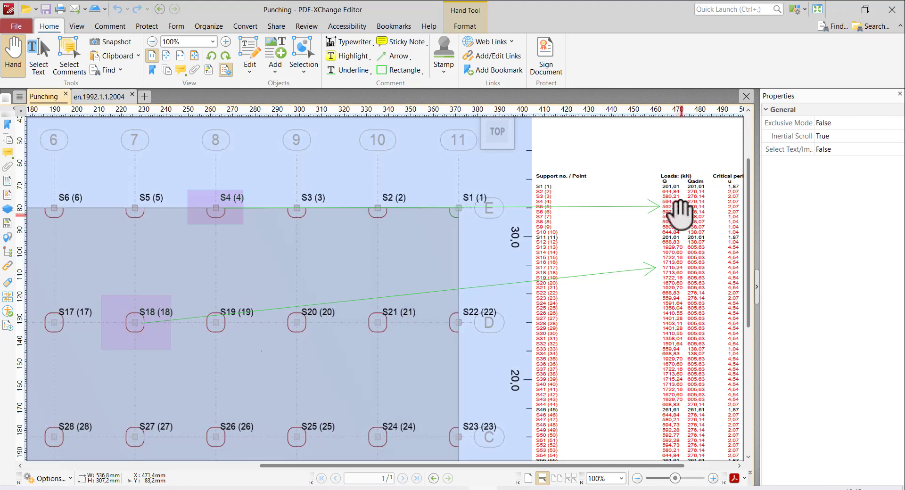
pyautogui.click(838, 10)
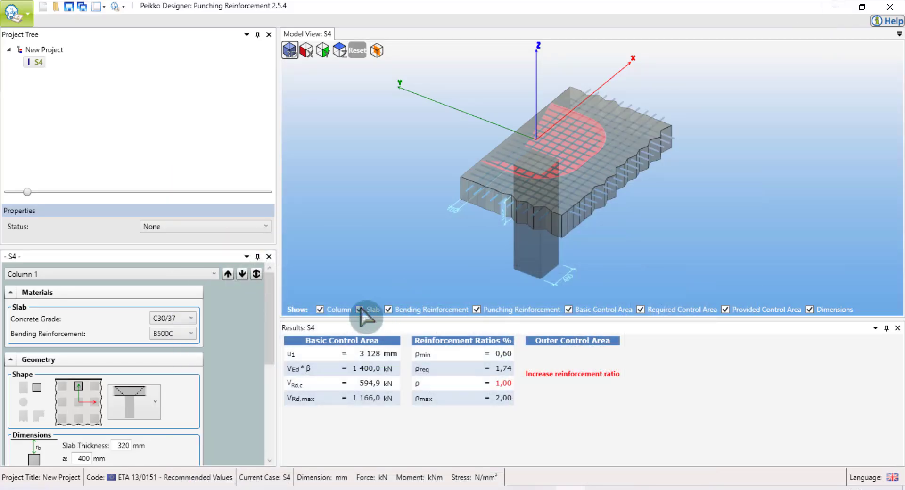
pyautogui.scroll(-1, 164, 417)
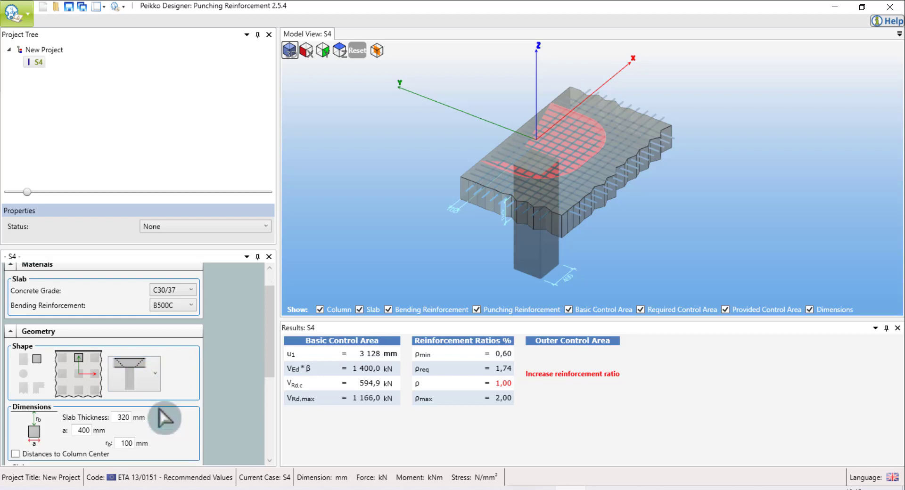
pyautogui.scroll(-2, 160, 411)
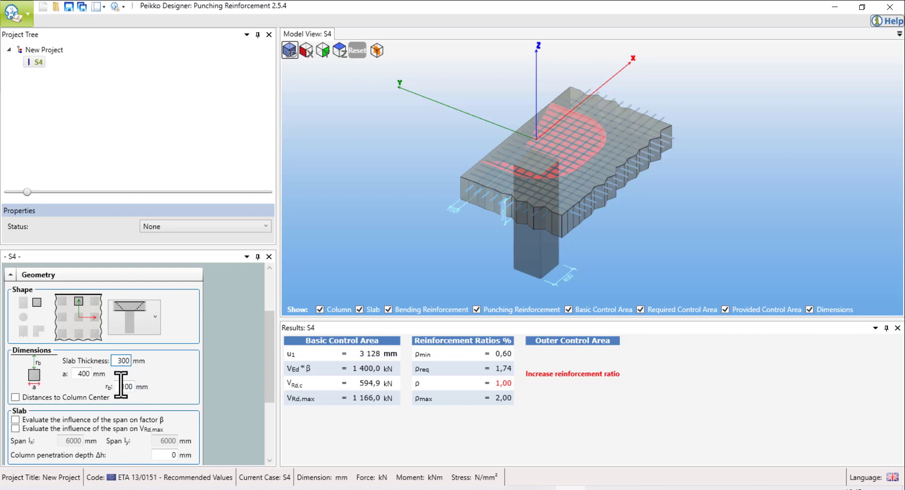
# - Set rb to 0 mm and both top and bottom reinforcement covers to 35 mm
pyautogui.click(121, 384)
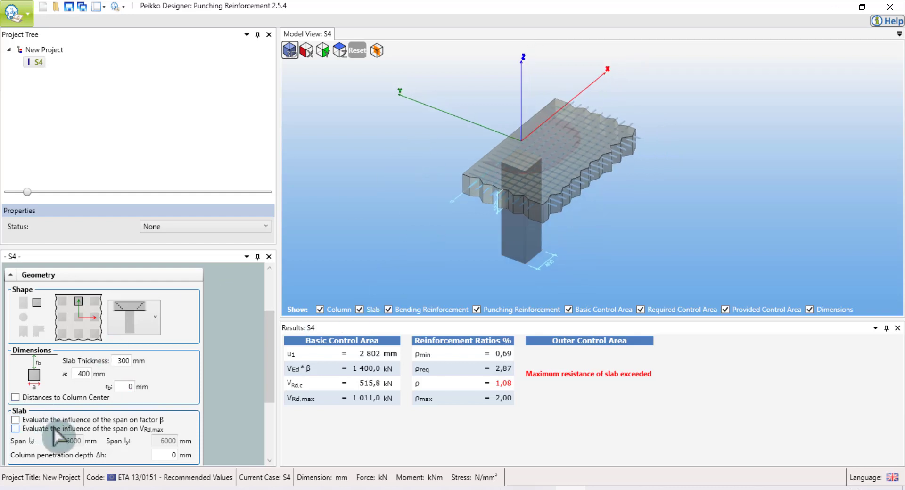
pyautogui.scroll(-3, 54, 431)
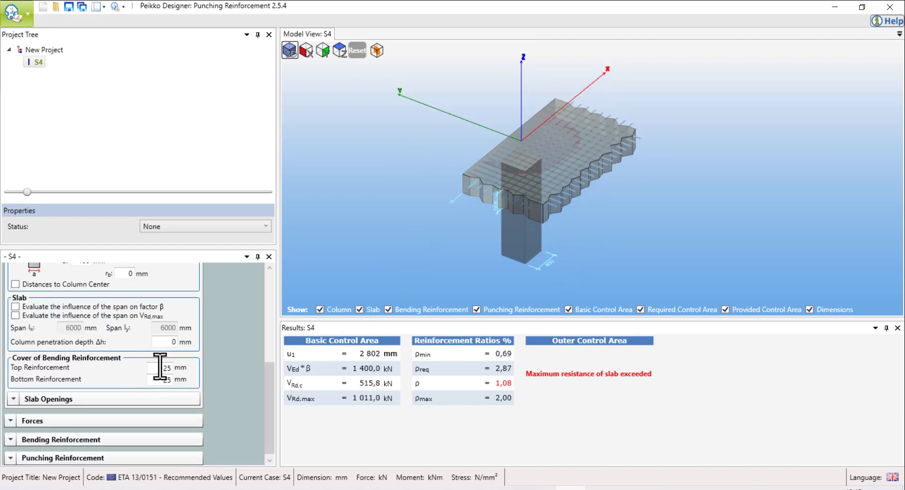
pyautogui.click(160, 368)
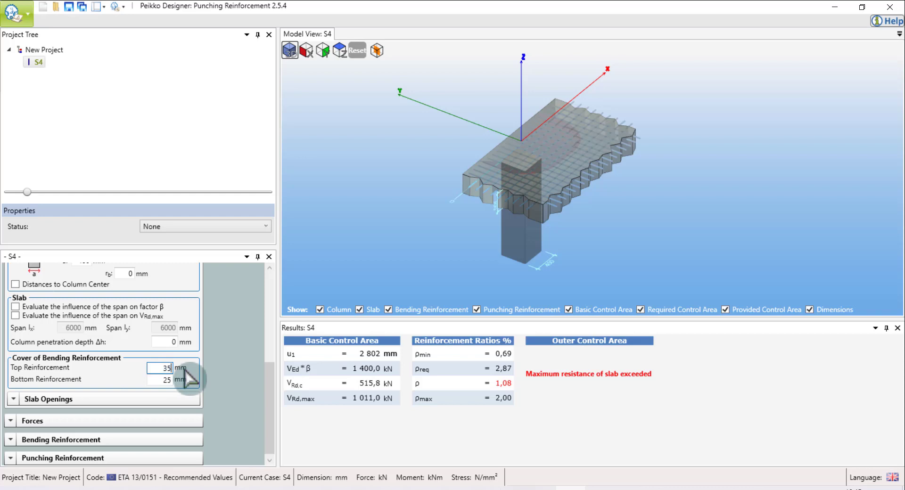
pyautogui.write('35')
pyautogui.press('Tab')
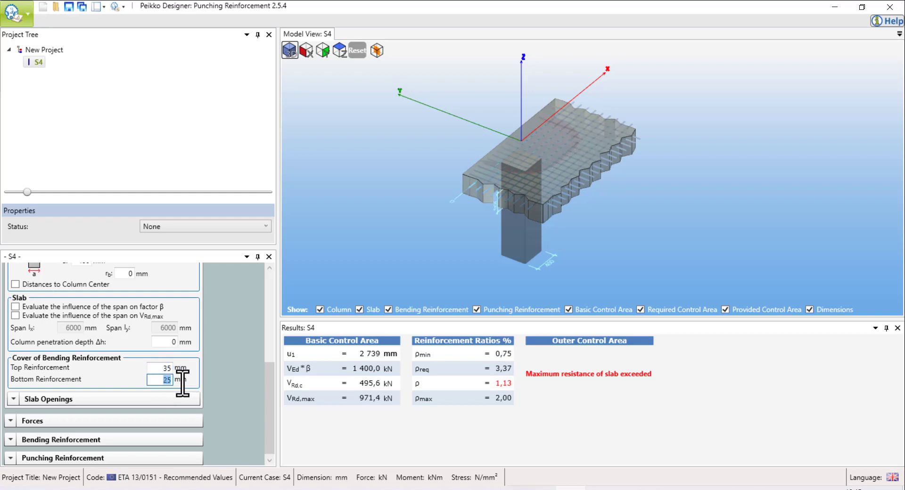
pyautogui.write('35')
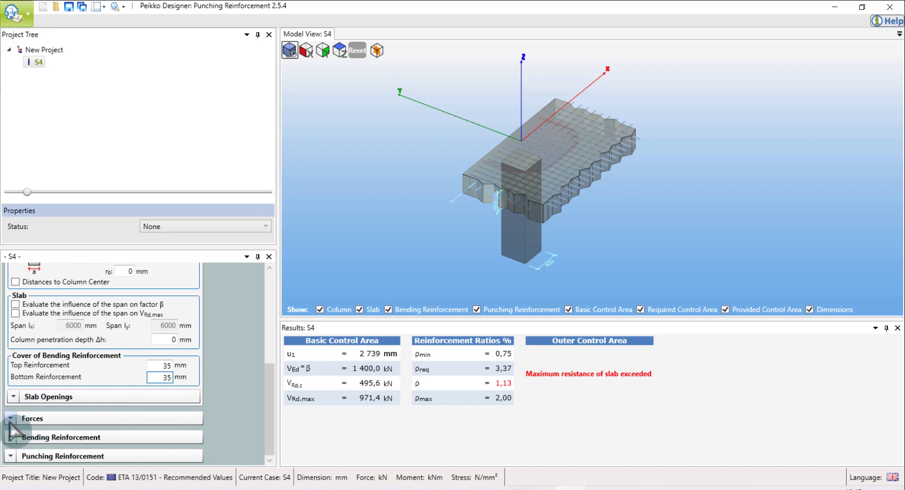
pyautogui.click(28, 417)
# - Enter the 593 kN punching load for S4 from the PDF load table
pyautogui.scroll(-1, 146, 426)
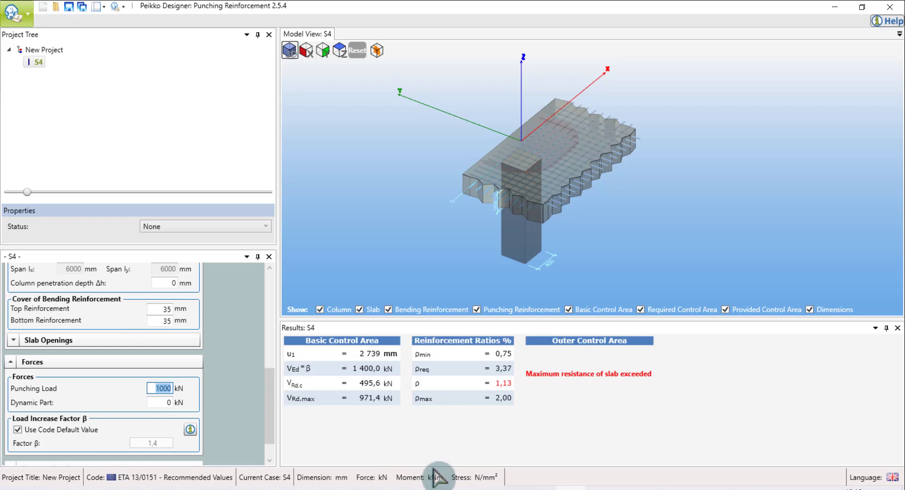
pyautogui.click(478, 488)
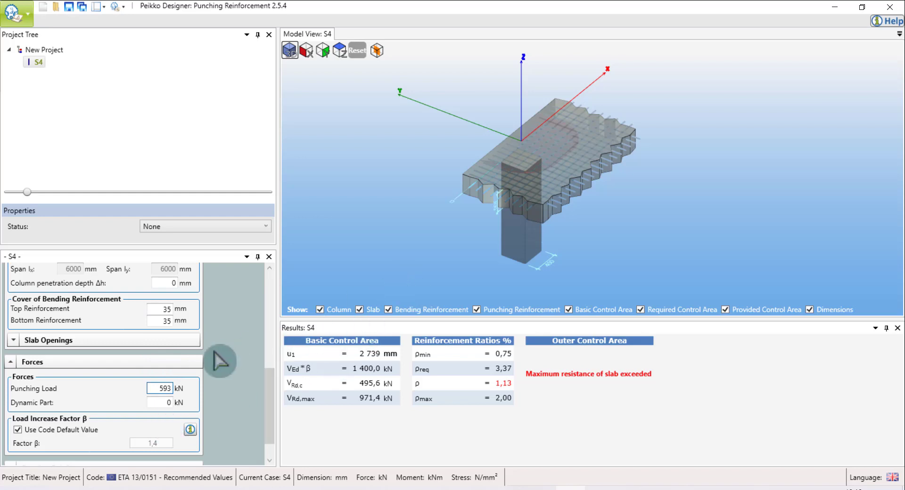
pyautogui.scroll(-1, 181, 405)
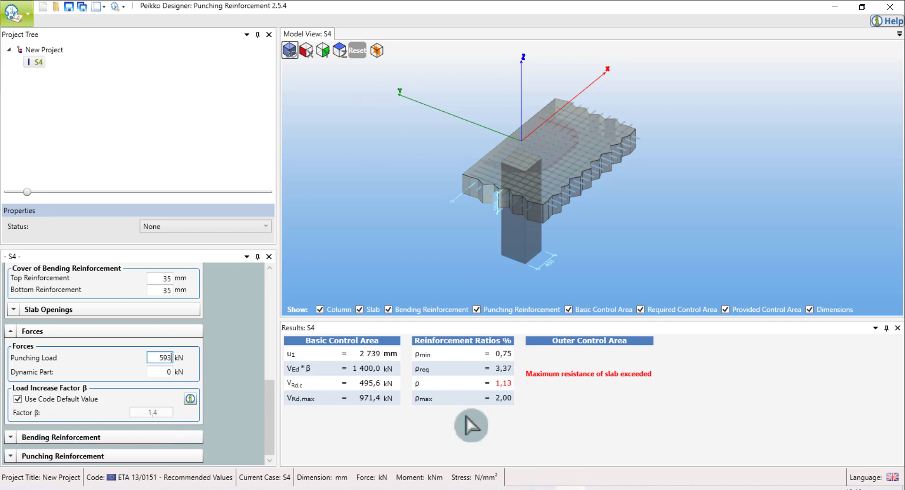
pyautogui.click(482, 489)
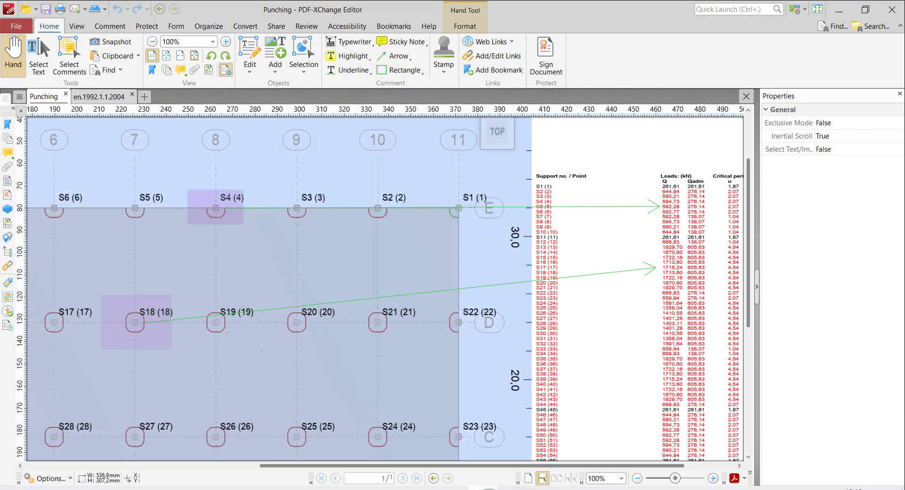
# - Check Figure 6.21N's β values on page 106 of EN 1992-1-1, then return to Peikko Designer
pyautogui.click(99, 96)
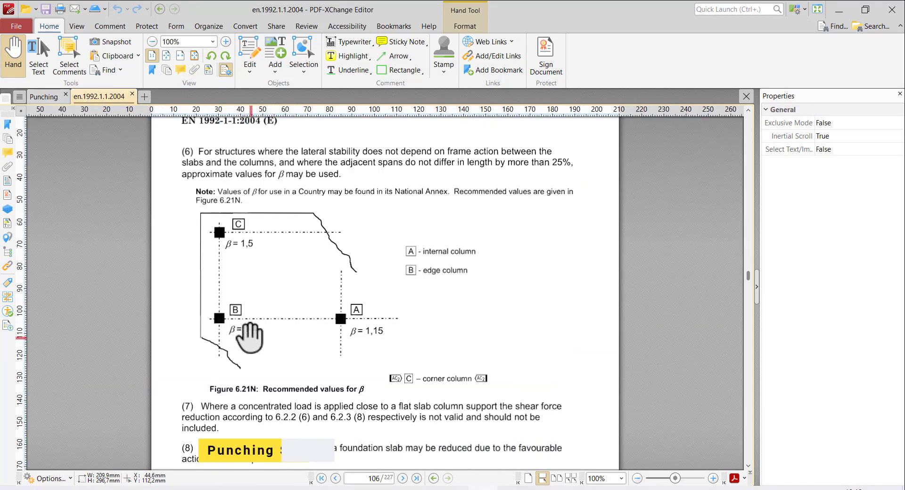
pyautogui.click(838, 10)
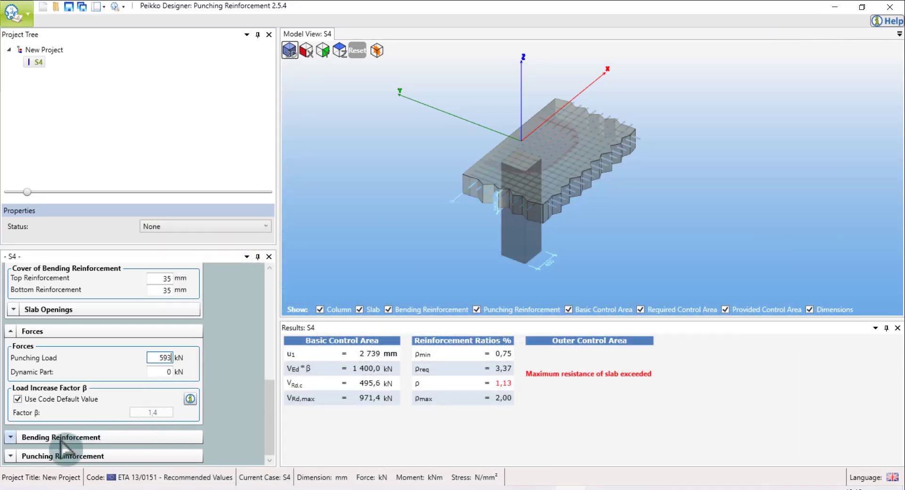
# - Choose Ø16 bars for both the Øx and Øy bending reinforcement
pyautogui.click(88, 441)
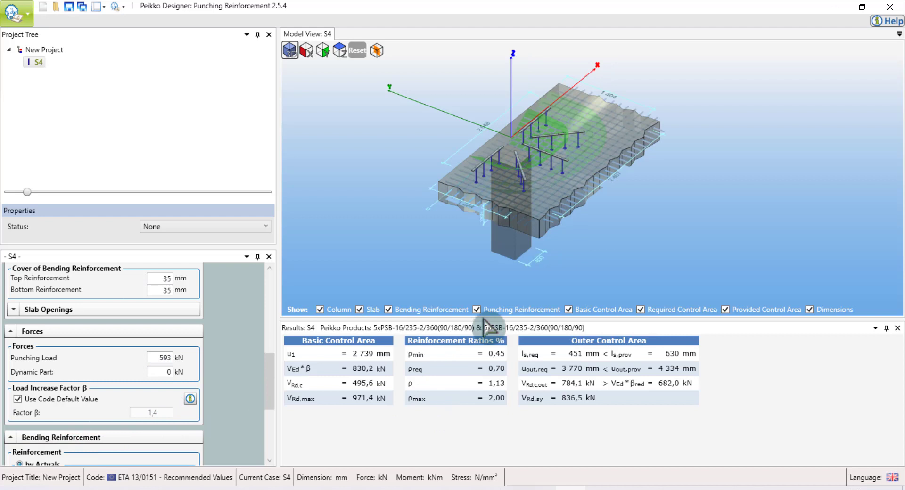
pyautogui.scroll(-5, 108, 440)
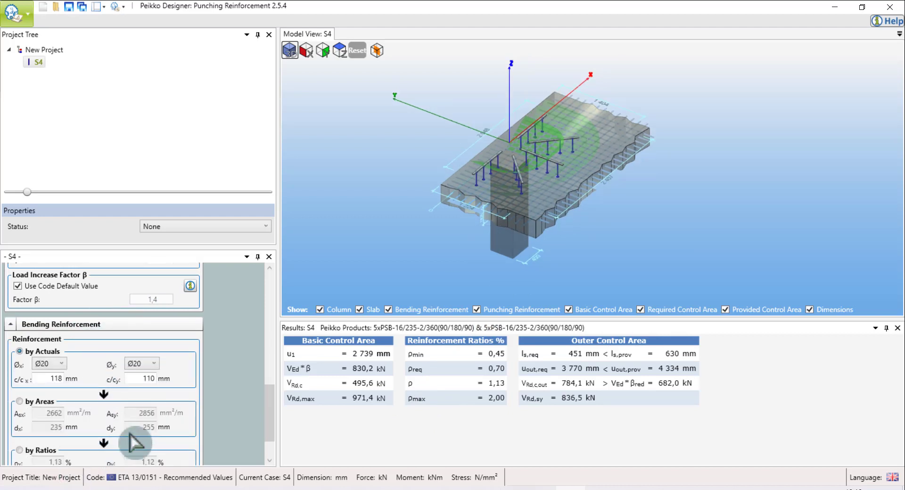
pyautogui.click(56, 366)
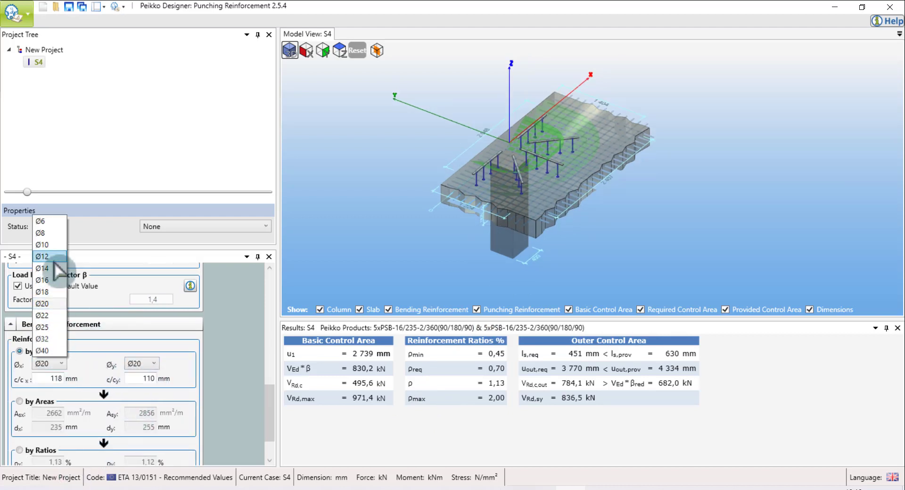
pyautogui.click(50, 284)
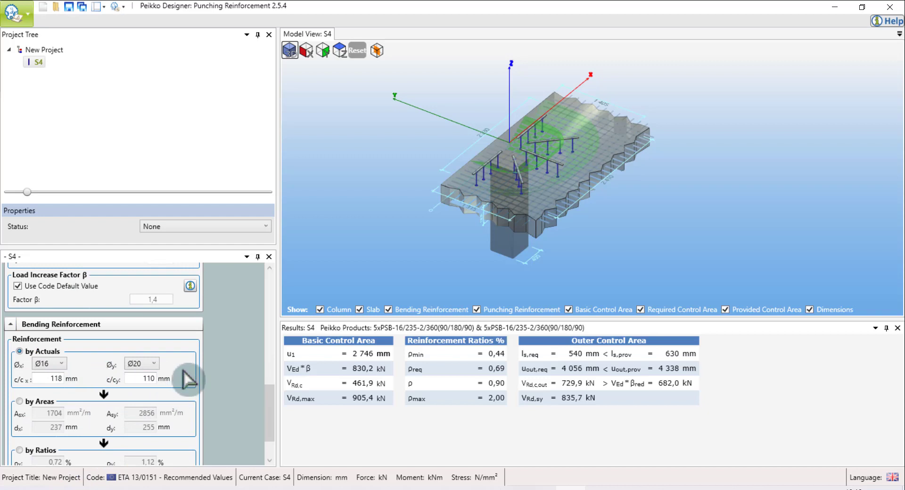
pyautogui.click(153, 363)
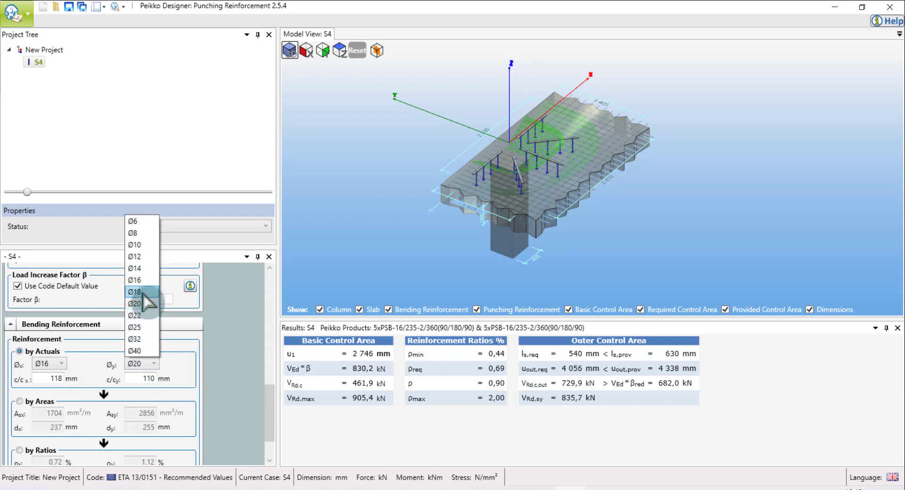
pyautogui.click(134, 280)
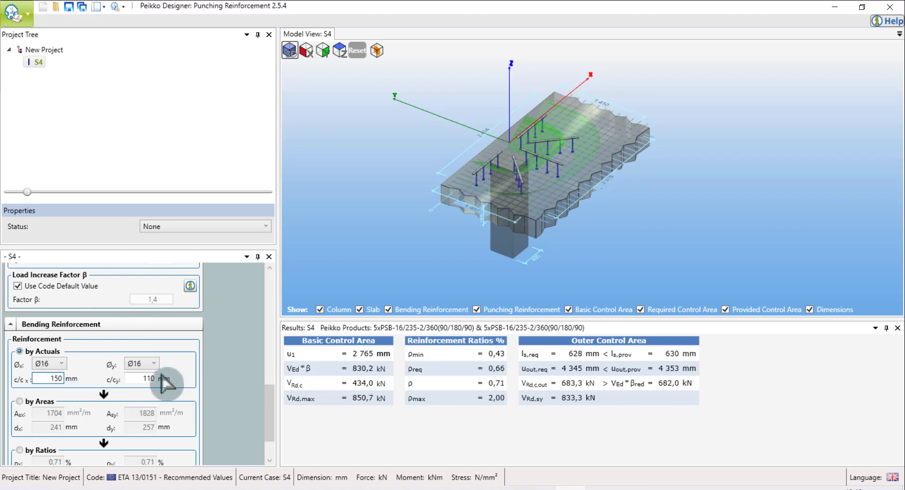
# - Set both the x and y bar spacings to 100 mm
pyautogui.click(146, 382)
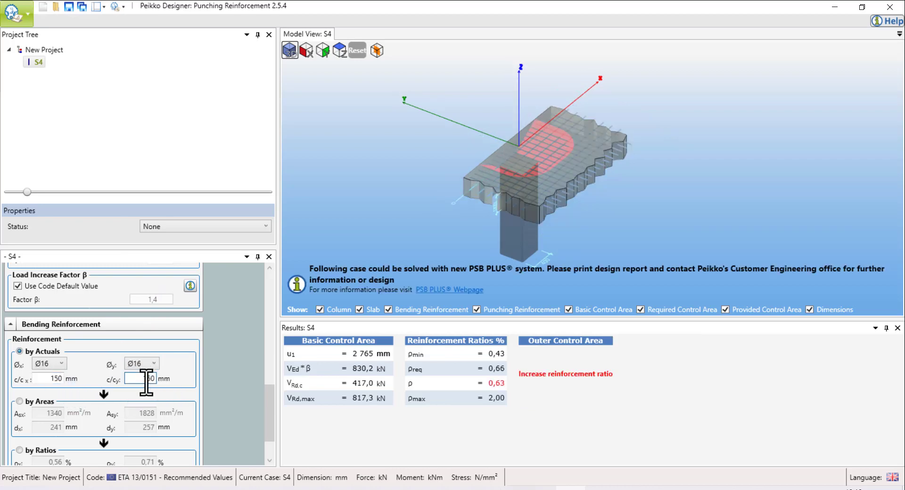
pyautogui.write('150')
pyautogui.click(424, 227)
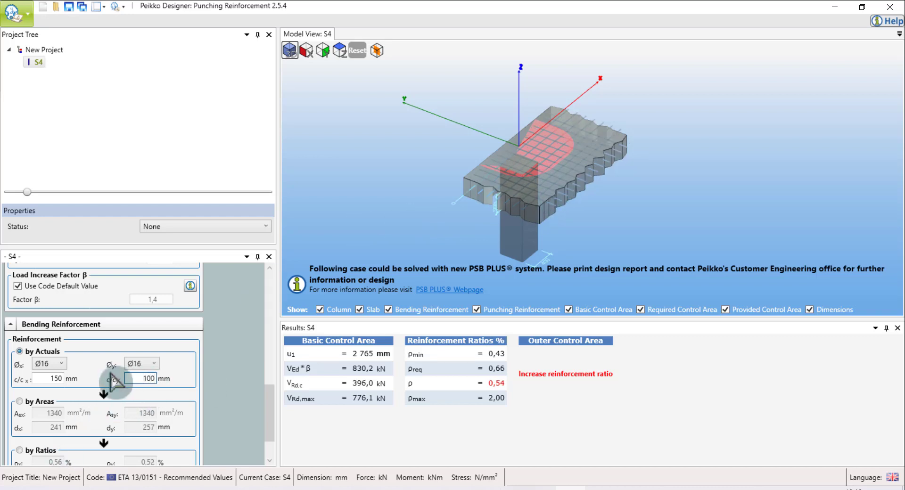
pyautogui.doubleClick(51, 378)
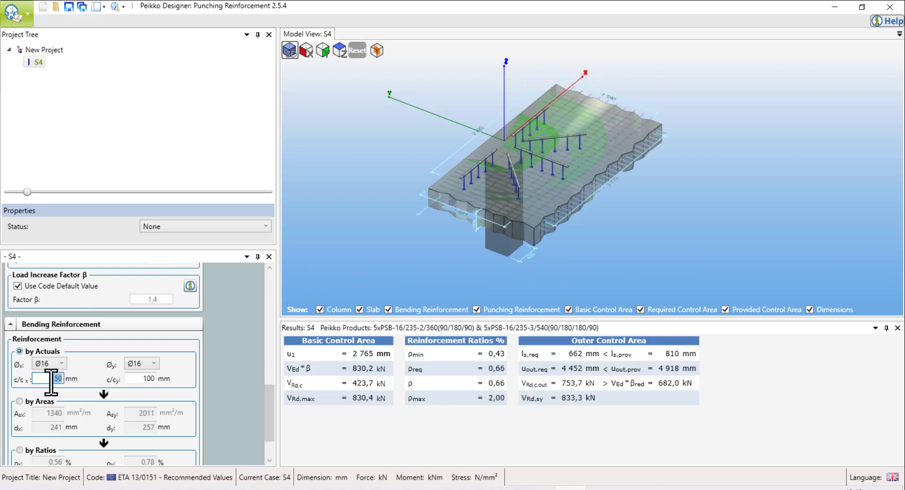
pyautogui.click(418, 222)
pyautogui.scroll(5, 535, 209)
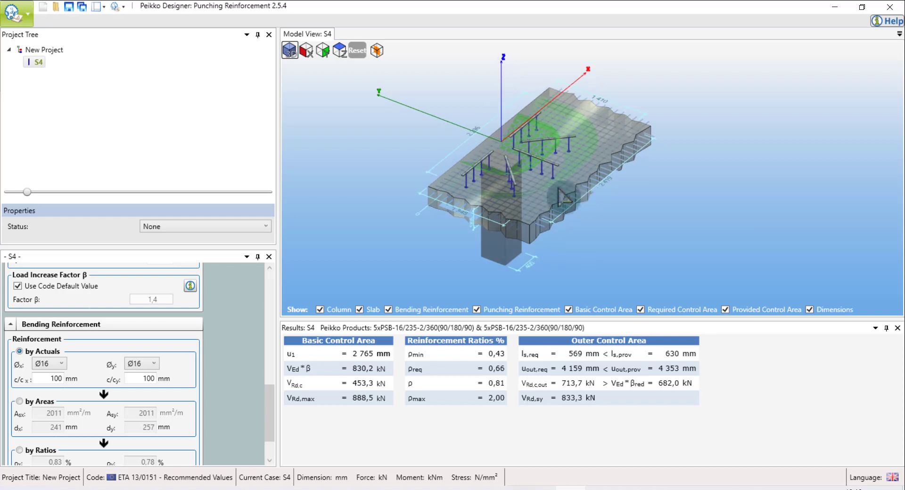
pyautogui.moveTo(690, 204); pyautogui.dragTo(664, 215)
pyautogui.scroll(-4, 664, 215)
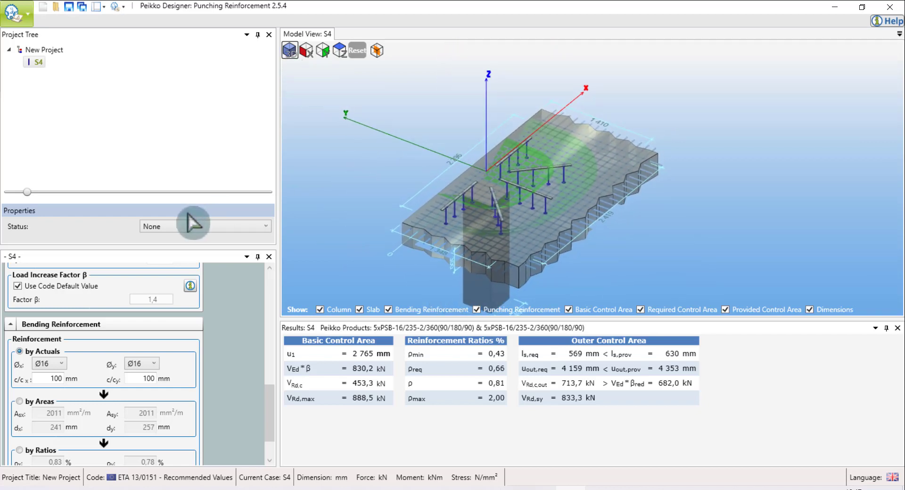
pyautogui.scroll(-2, 179, 455)
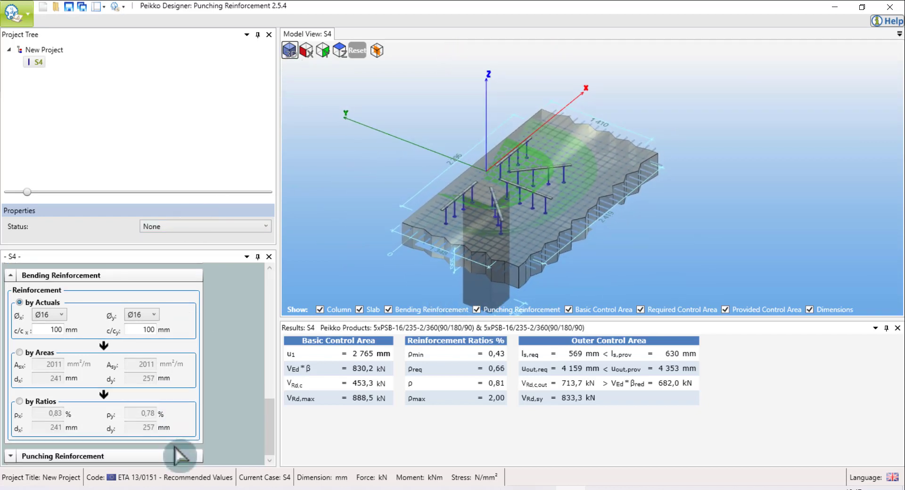
# - Generate the S4 report with calculation sheet, schedule and order list included
pyautogui.click(16, 16)
pyautogui.click(47, 172)
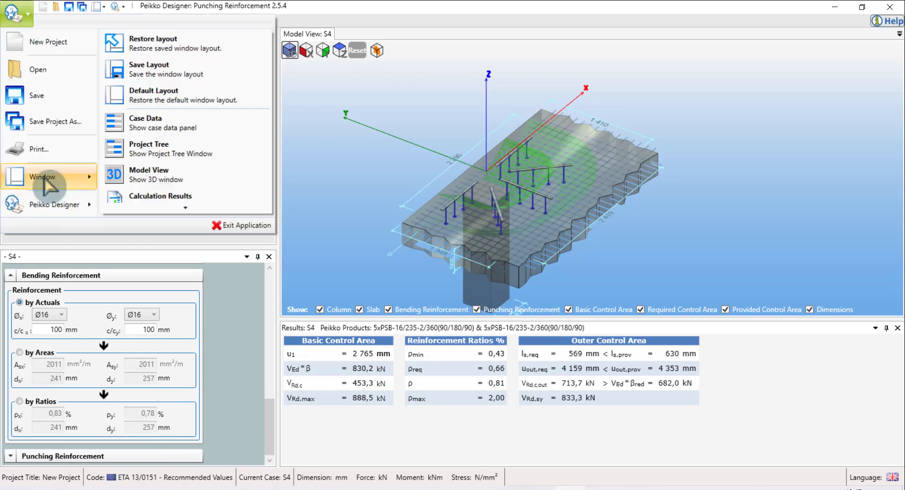
pyautogui.click(42, 150)
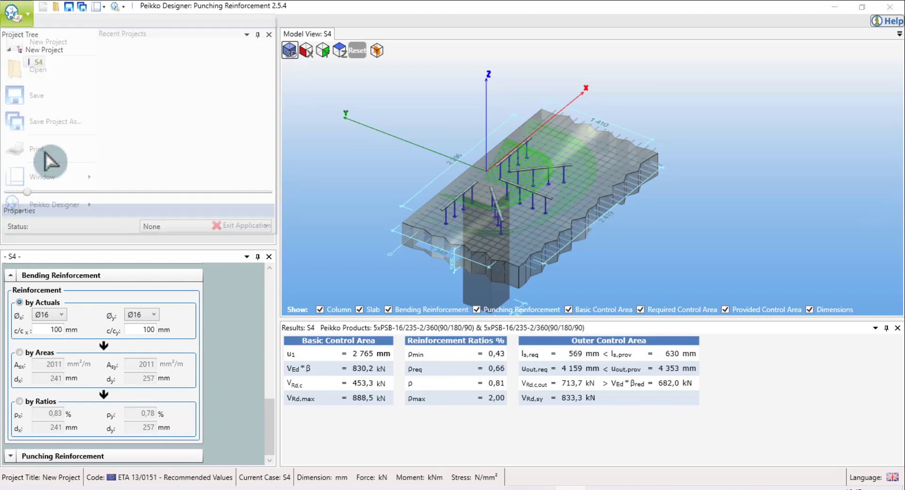
pyautogui.click(485, 186)
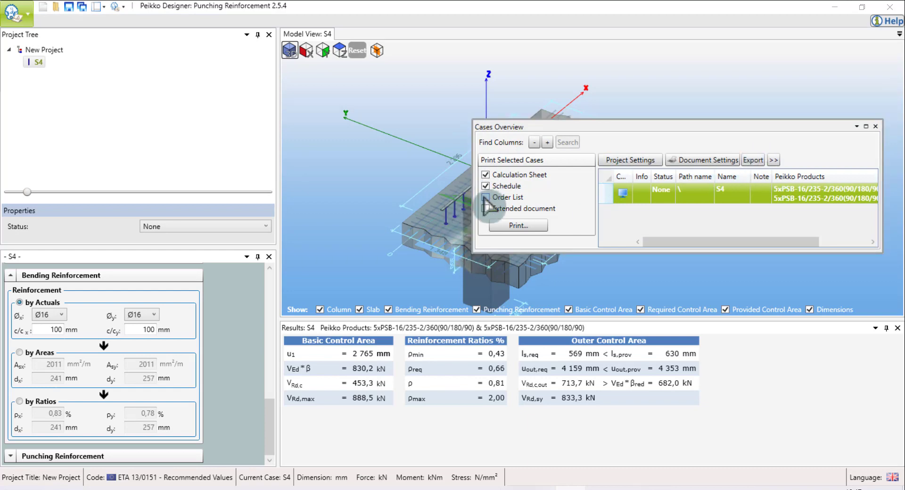
pyautogui.click(518, 226)
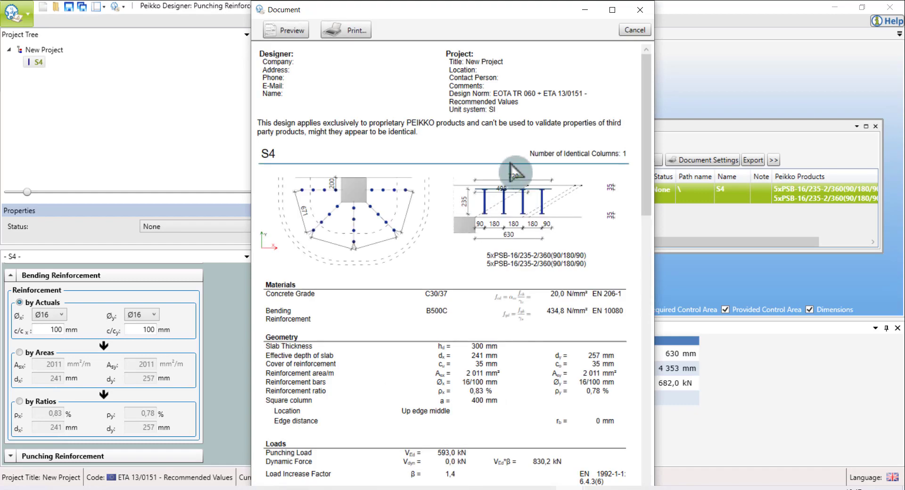
# - Review the report pages in the Document preview and close it without printing
pyautogui.scroll(-5, 502, 292)
pyautogui.scroll(-10, 501, 292)
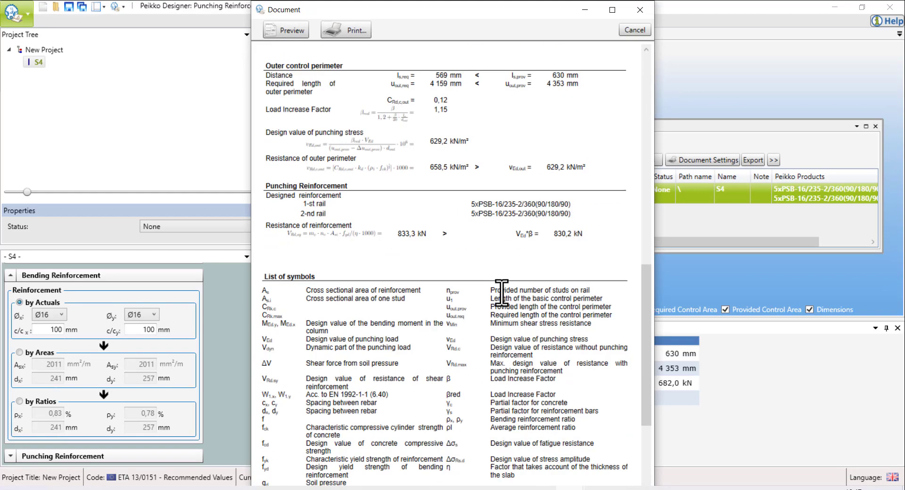
pyautogui.scroll(-3, 502, 292)
pyautogui.scroll(6, 512, 228)
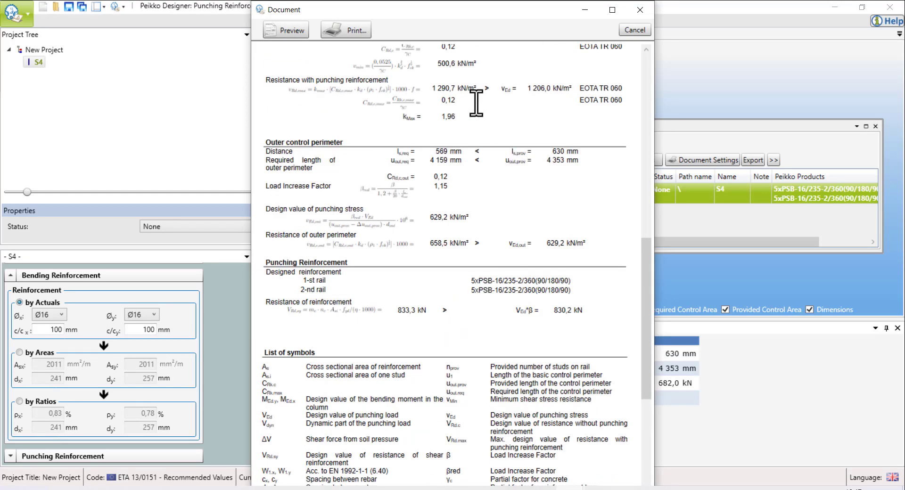
pyautogui.scroll(-6, 480, 226)
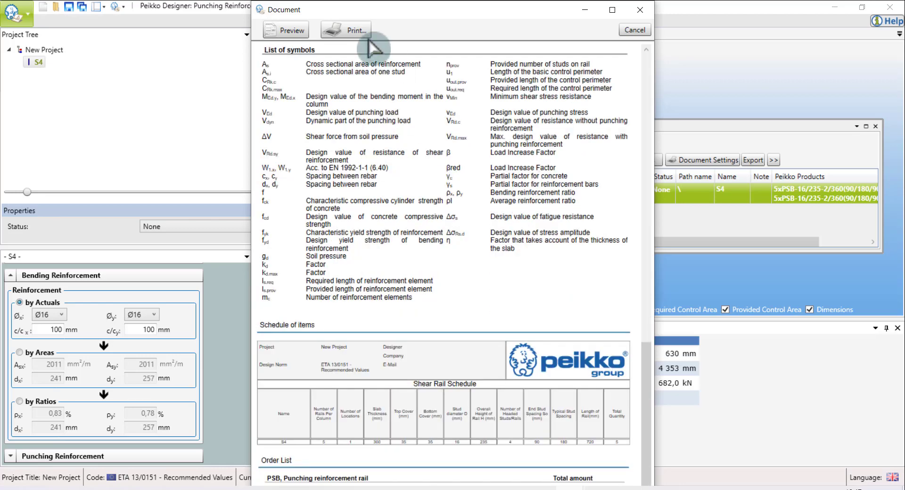
pyautogui.scroll(15, 433, 238)
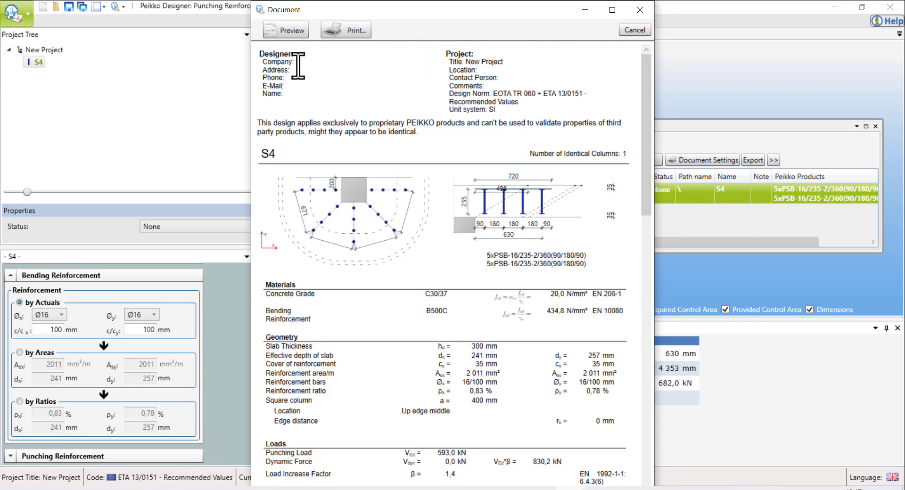
pyautogui.click(634, 30)
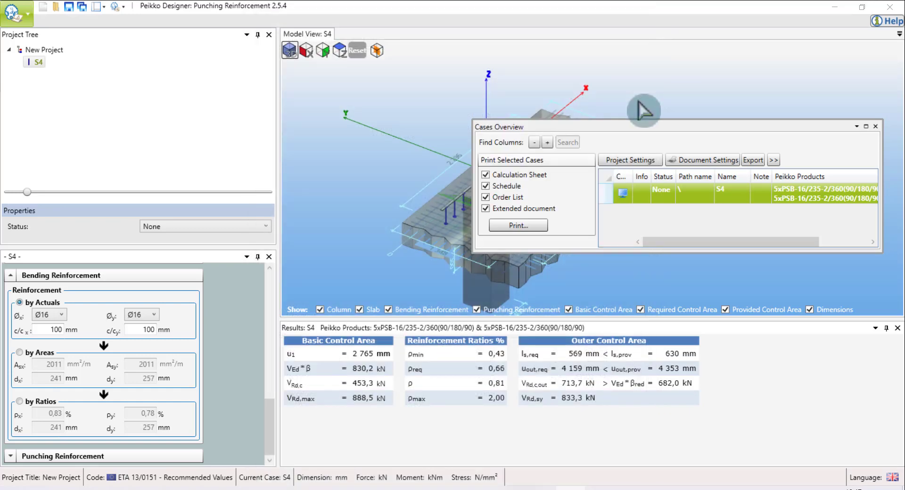
# - Close Cases Overview and paste a copy of the S4 case into New Project
pyautogui.click(875, 126)
pyautogui.rightClick(41, 66)
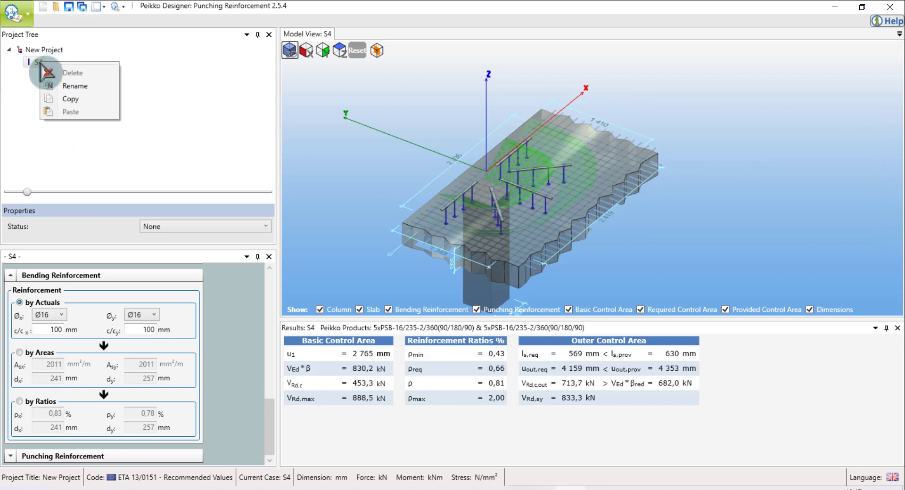
pyautogui.click(68, 98)
pyautogui.click(43, 49)
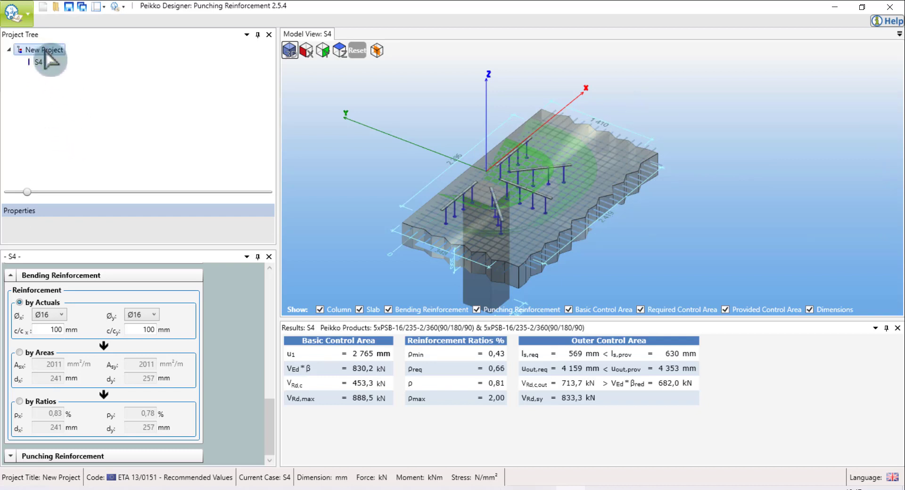
pyautogui.rightClick(50, 59)
pyautogui.click(80, 105)
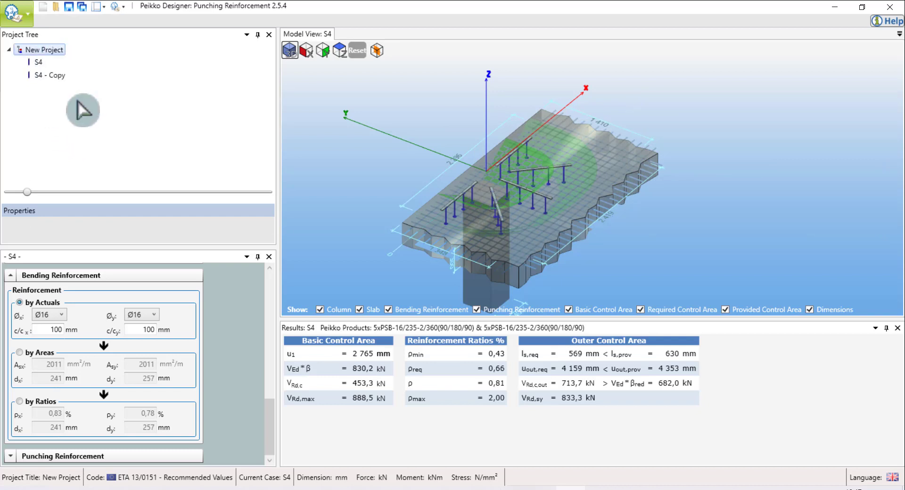
# - Rename the copied 'S4 - Copy' case to S18
pyautogui.rightClick(51, 74)
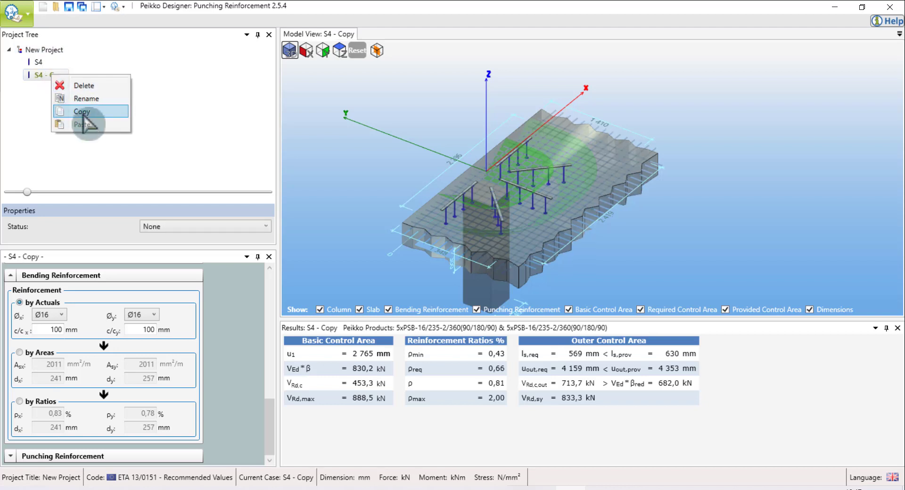
pyautogui.click(78, 97)
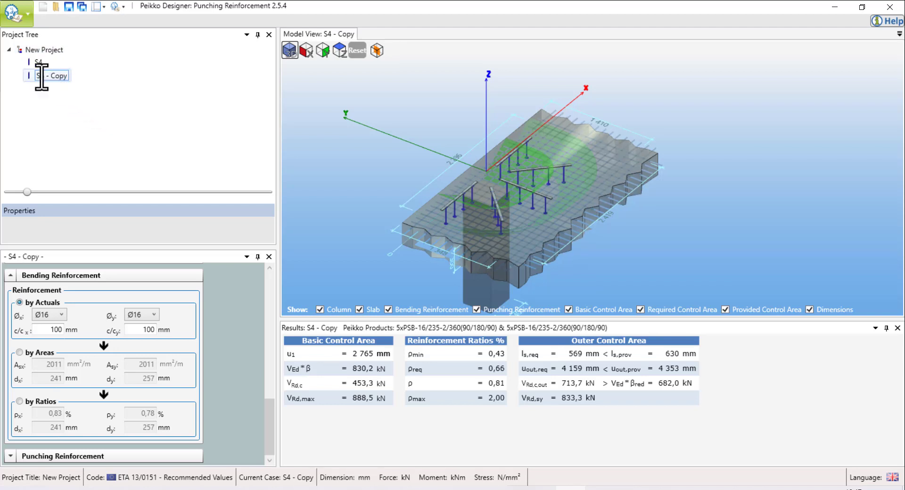
pyautogui.click(87, 85)
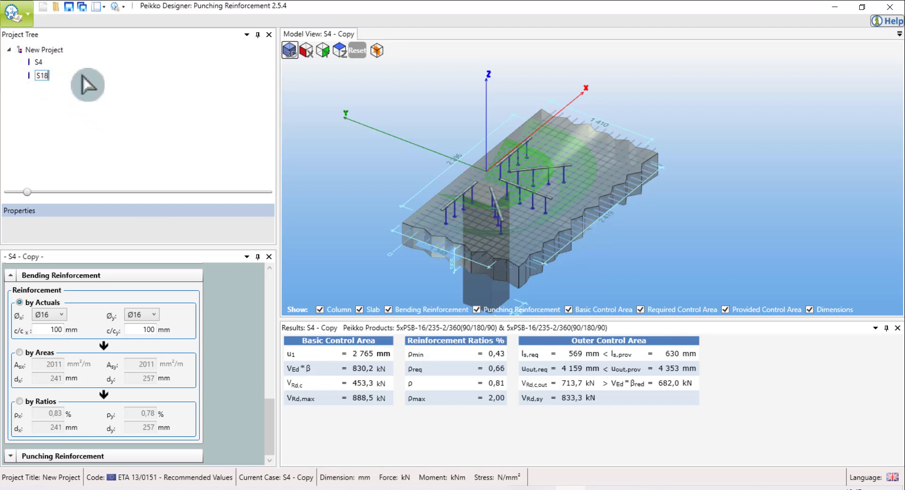
pyautogui.click(126, 108)
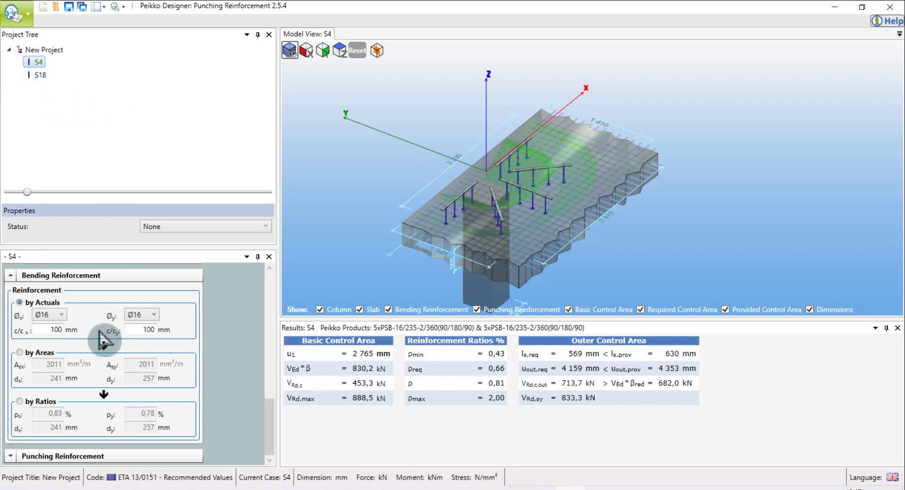
# - Set S4's Geometry shape to an interior column, then return to the PDF references
pyautogui.scroll(5, 137, 354)
pyautogui.scroll(3, 138, 353)
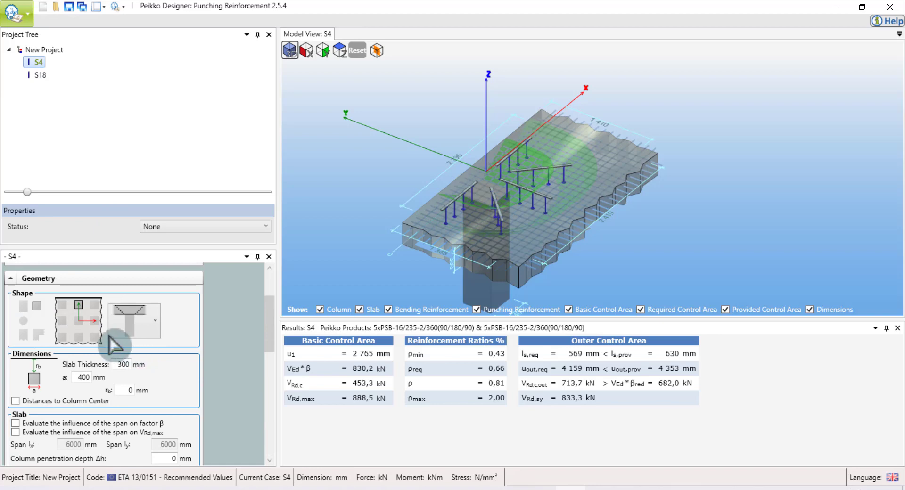
pyautogui.click(81, 324)
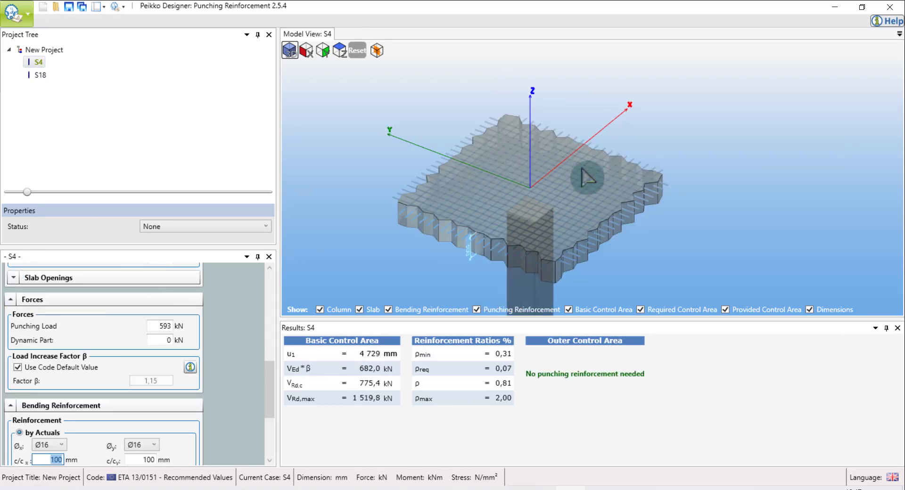
pyautogui.scroll(1, 716, 222)
pyautogui.moveTo(717, 222); pyautogui.dragTo(687, 198)
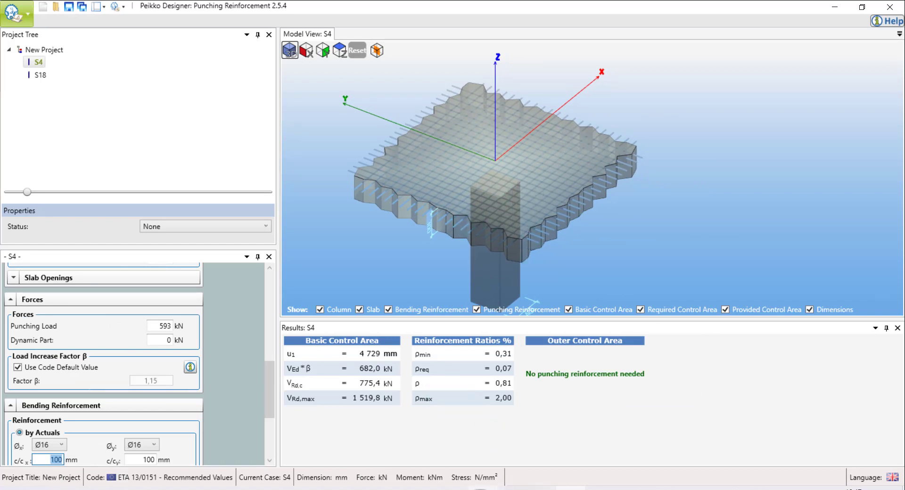
pyautogui.hotkey('alt', 'Tab')
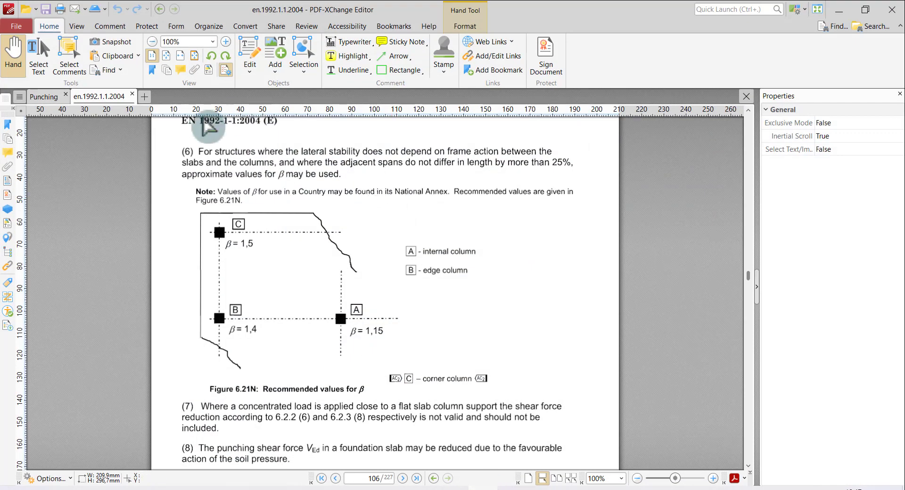
# - Check the Punching plan's column load table, then minimize the PDF viewer
pyautogui.click(43, 97)
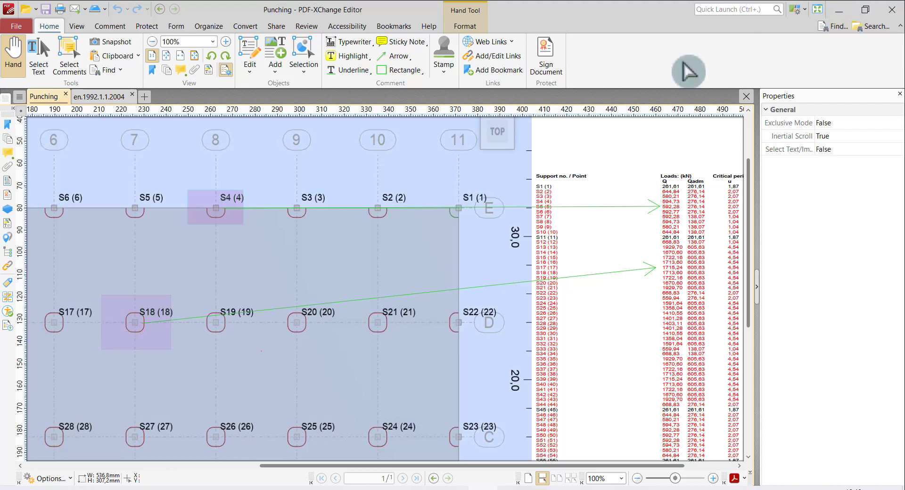
pyautogui.click(838, 9)
# - Change the S4 slab thickness to 500 mm
pyautogui.scroll(3, 117, 373)
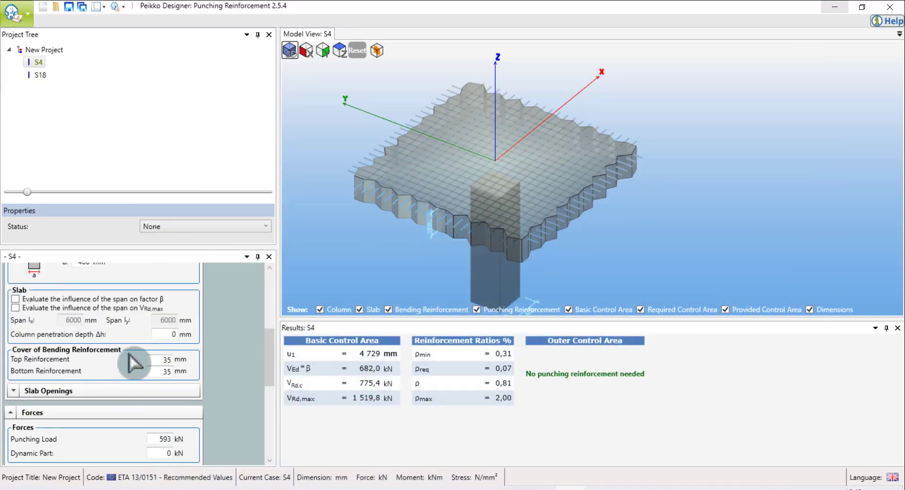
pyautogui.doubleClick(120, 334)
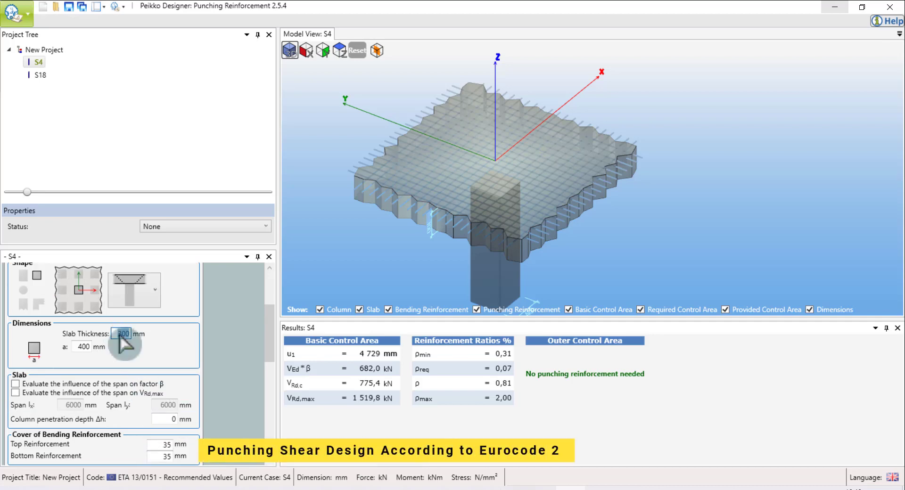
pyautogui.write('500')
pyautogui.press('Return')
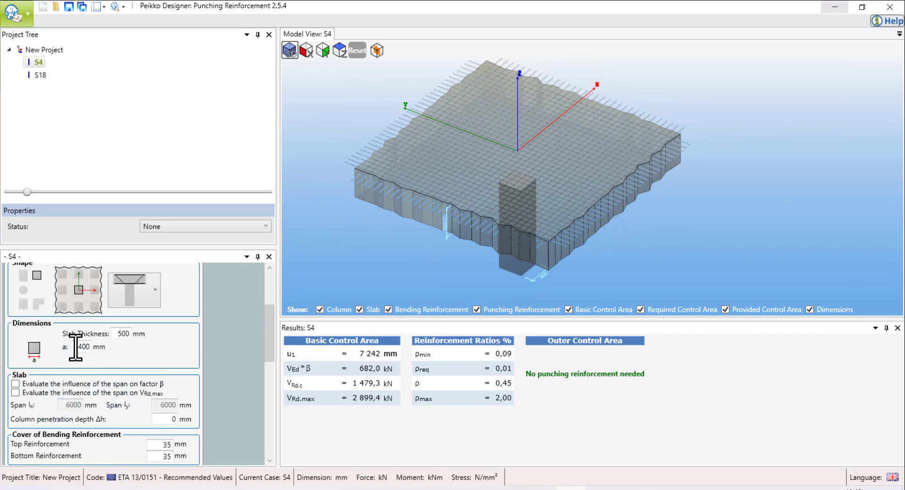
# - Scroll to Forces and read the column's load from the PDF load table
pyautogui.scroll(-3, 142, 401)
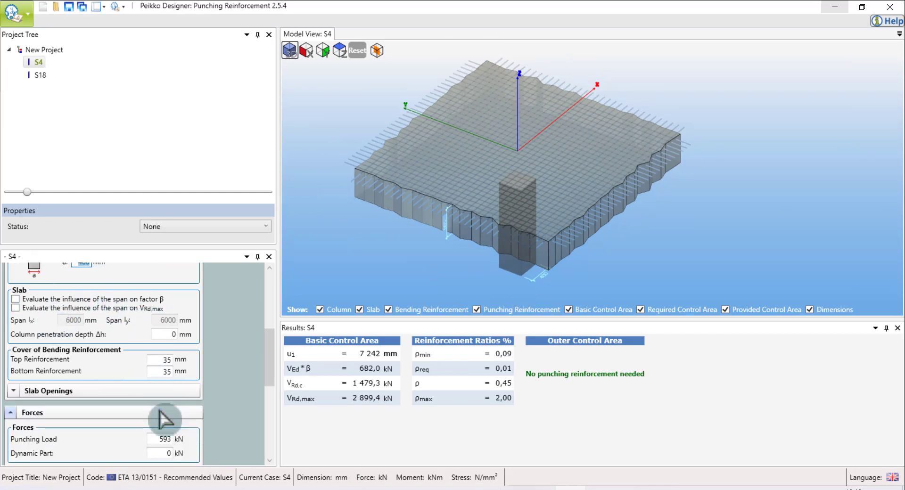
pyautogui.scroll(-5, 165, 419)
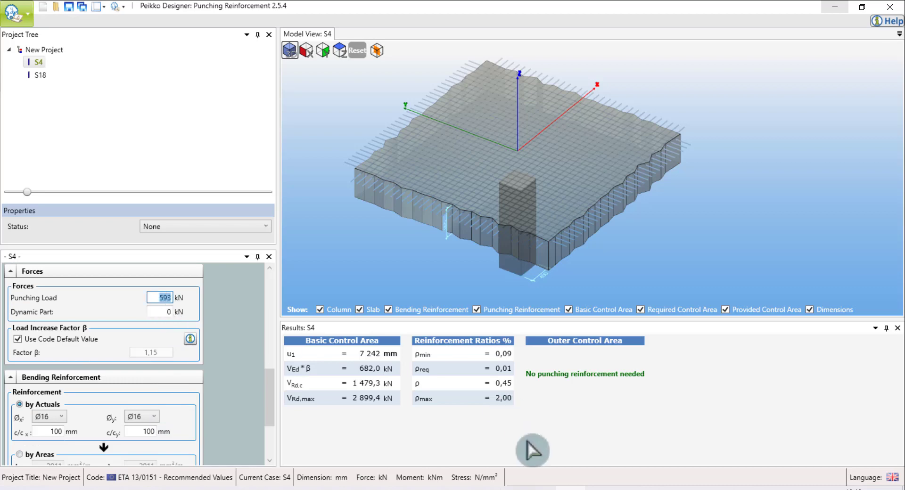
pyautogui.hotkey('alt', 'Tab')
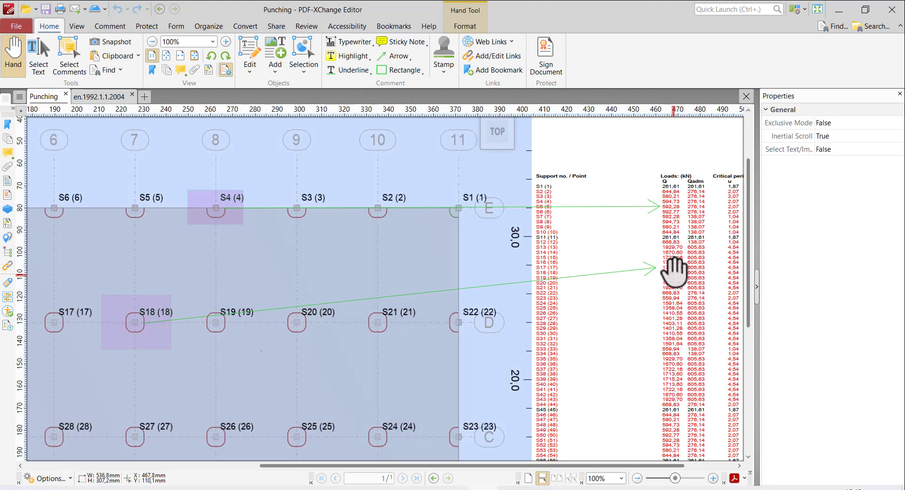
pyautogui.click(838, 9)
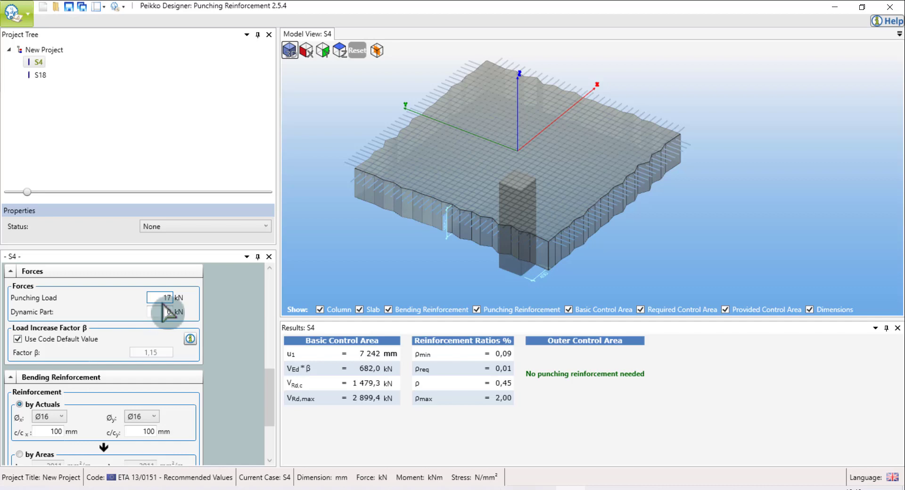
# - Apply the 1716 kN punching load and try a 200 mm y-direction bar spacing
pyautogui.click(400, 257)
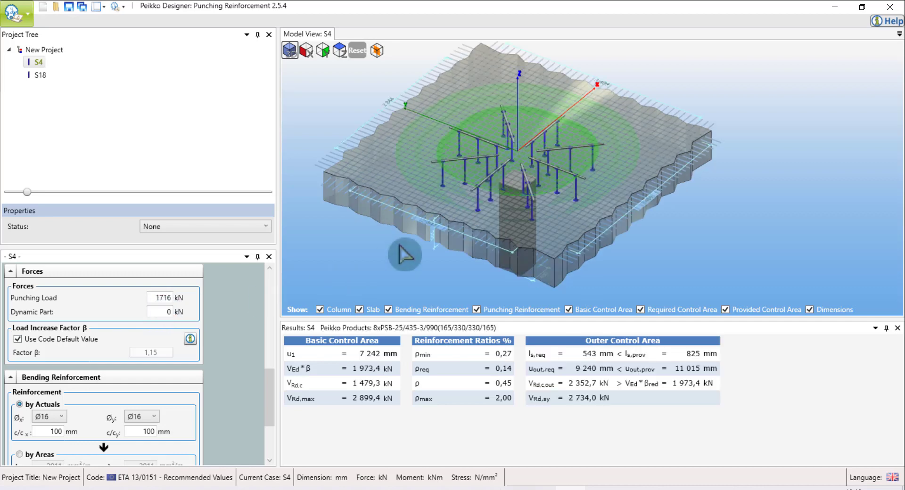
pyautogui.moveTo(717, 213); pyautogui.dragTo(679, 224)
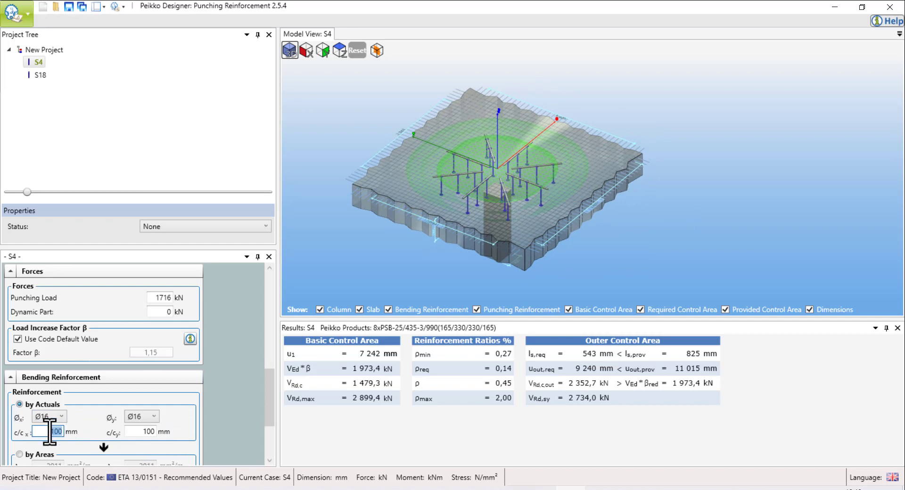
pyautogui.click(115, 426)
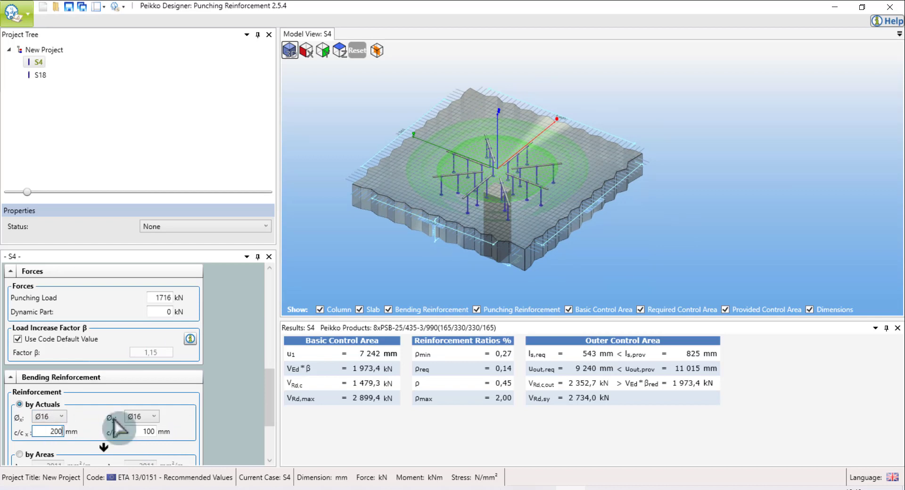
pyautogui.click(140, 432)
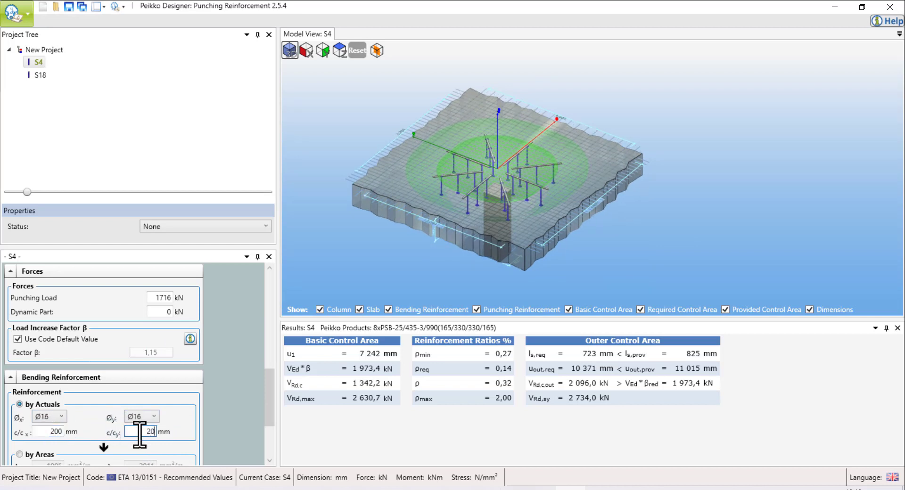
pyautogui.write('200')
pyautogui.click(751, 248)
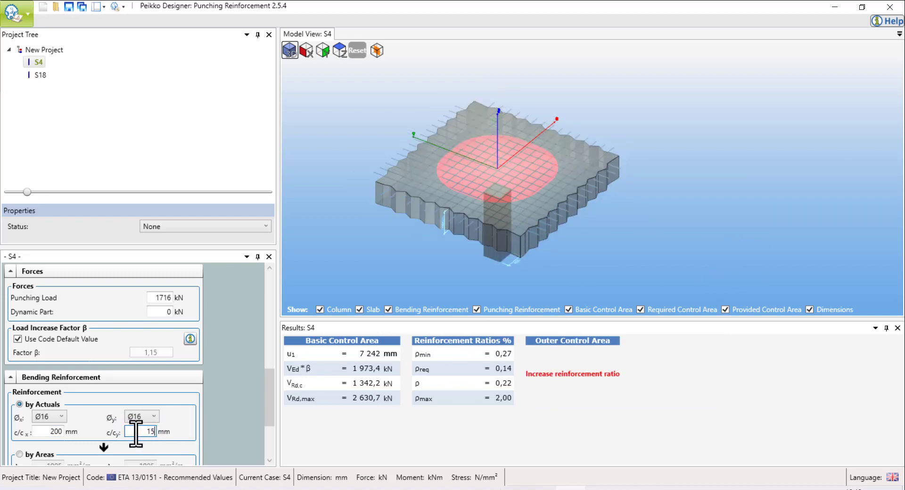
# - Set the bar spacing to 150 mm in both y and x directions and review the model
pyautogui.click(152, 430)
pyautogui.write('150')
pyautogui.click(384, 223)
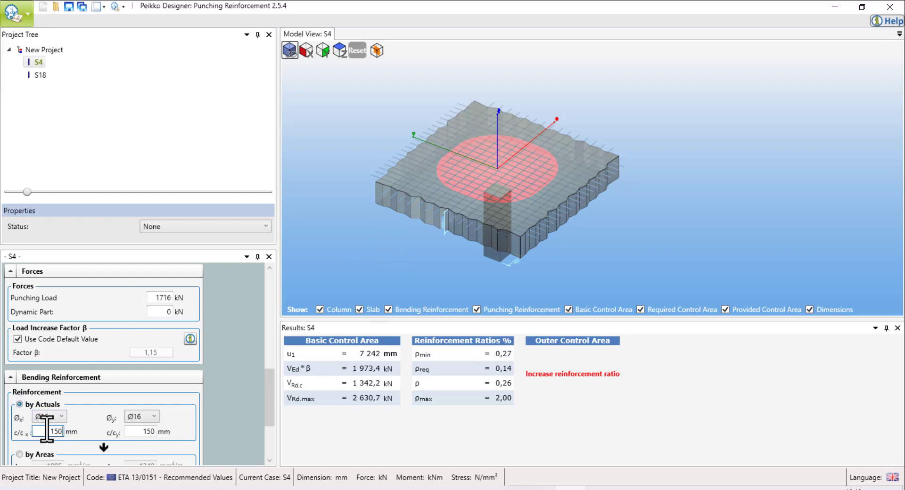
pyautogui.click(425, 229)
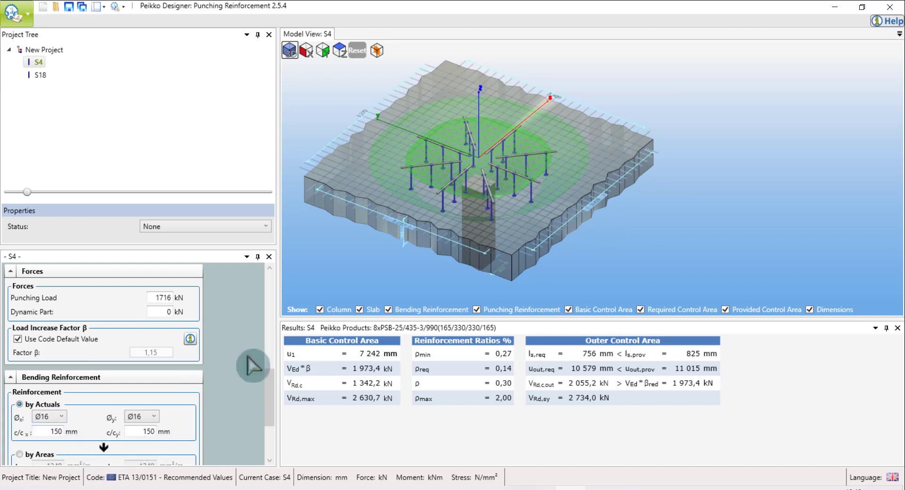
pyautogui.scroll(3, 589, 160)
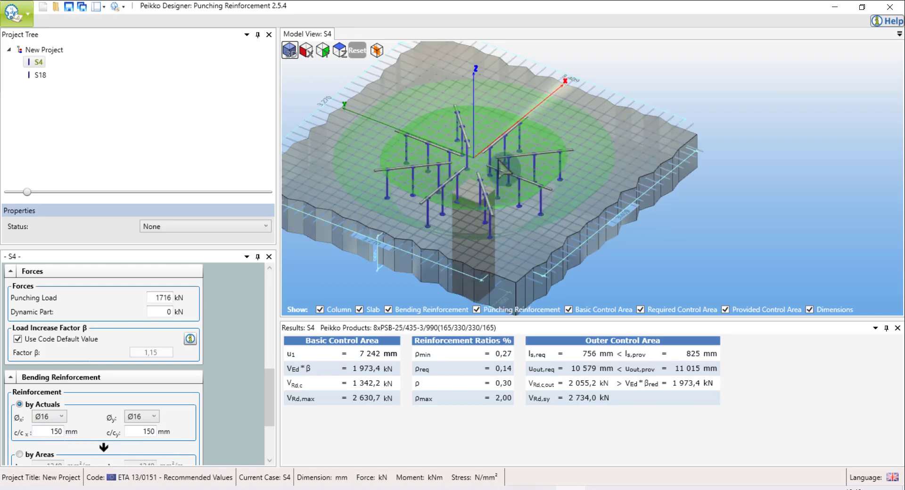
pyautogui.scroll(-1, 586, 151)
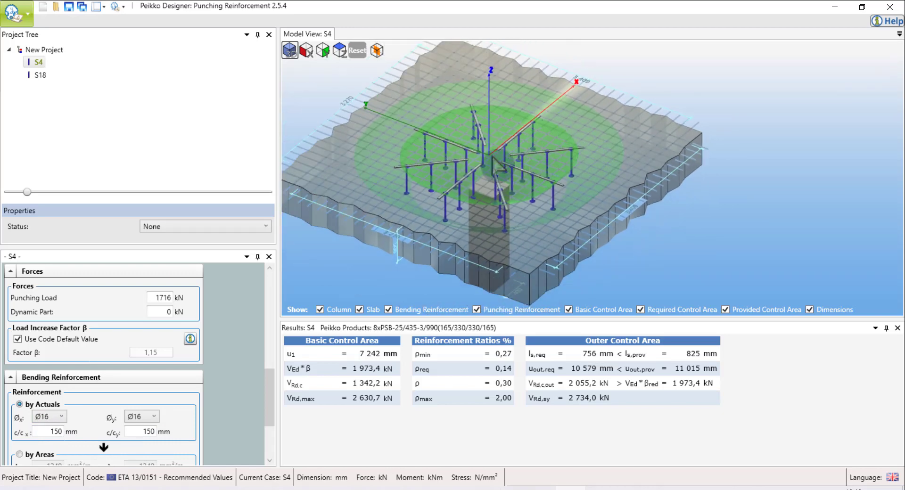
pyautogui.scroll(-2, 490, 170)
pyautogui.moveTo(549, 180); pyautogui.dragTo(534, 208)
pyautogui.scroll(-2, 535, 207)
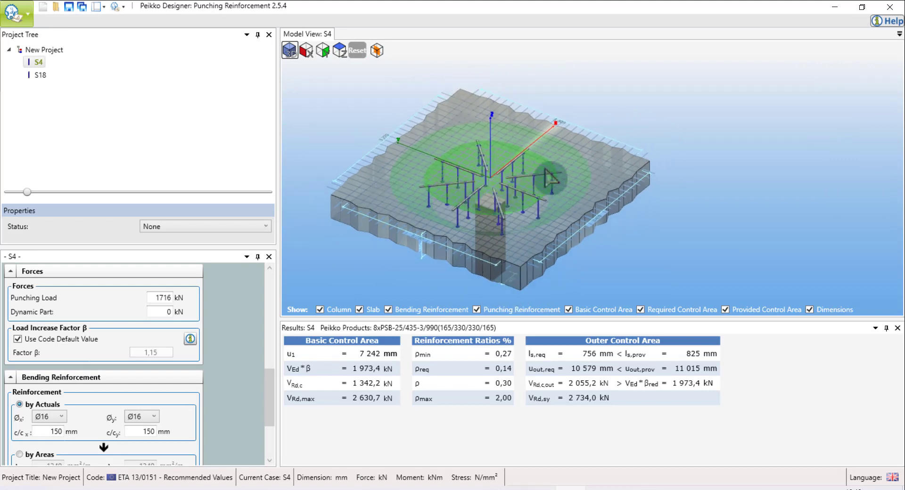
# - Alternate between the S18 and S4 cases, ending on S18 with its 593 kN load and 5xPSB-16 studs
pyautogui.click(40, 74)
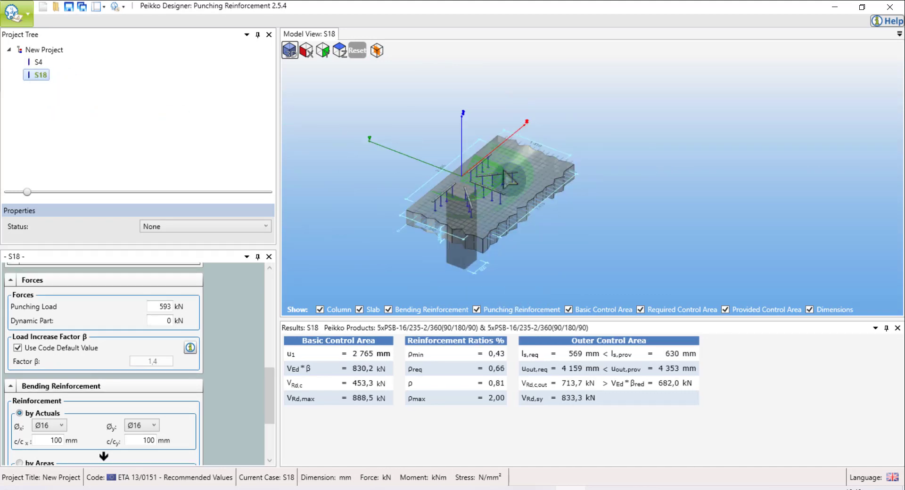
pyautogui.click(39, 72)
pyautogui.click(38, 66)
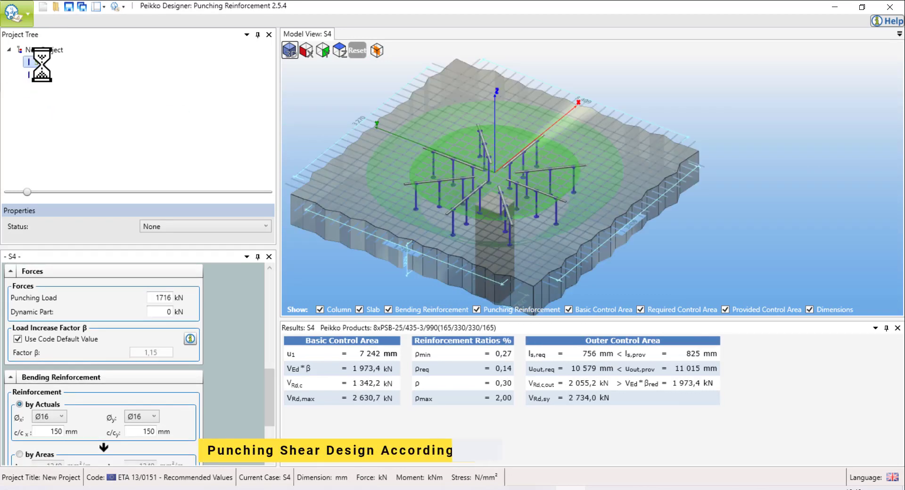
pyautogui.click(40, 76)
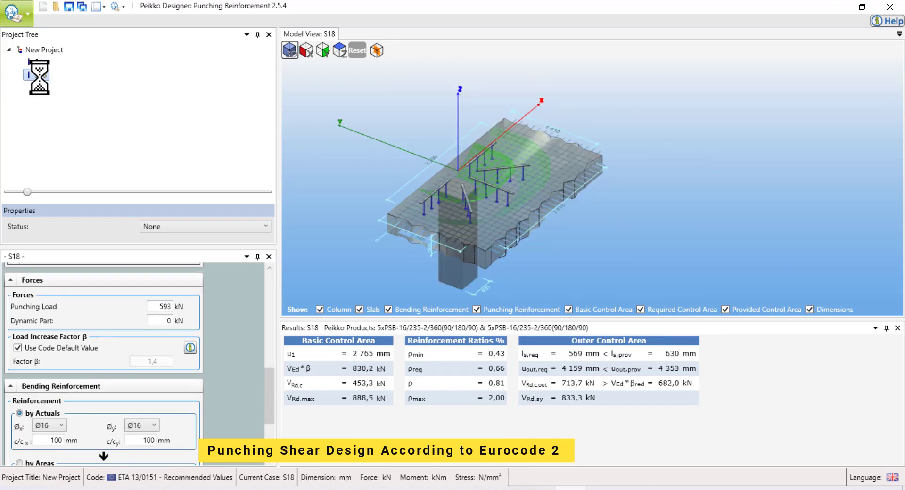
pyautogui.click(38, 62)
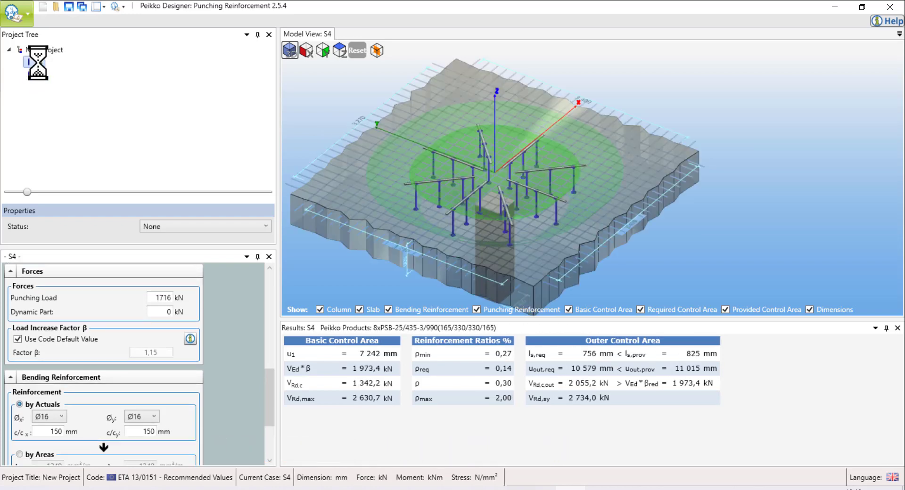
pyautogui.click(38, 73)
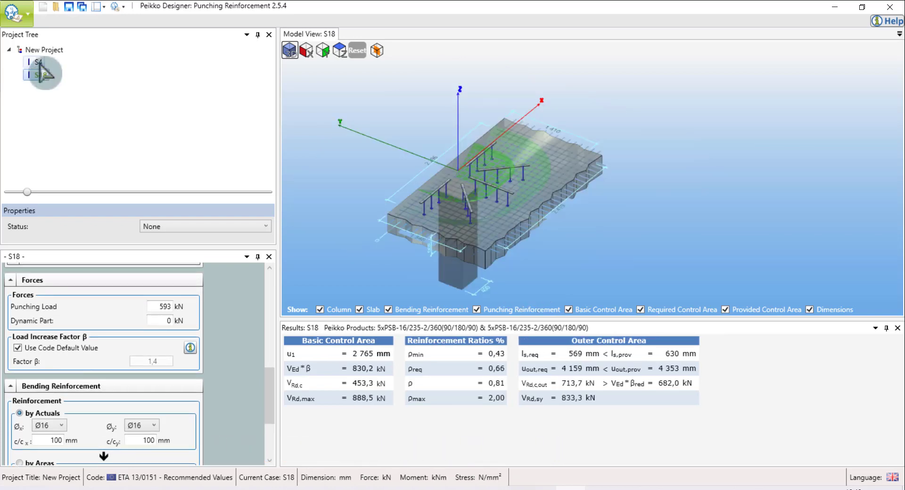
pyautogui.click(38, 63)
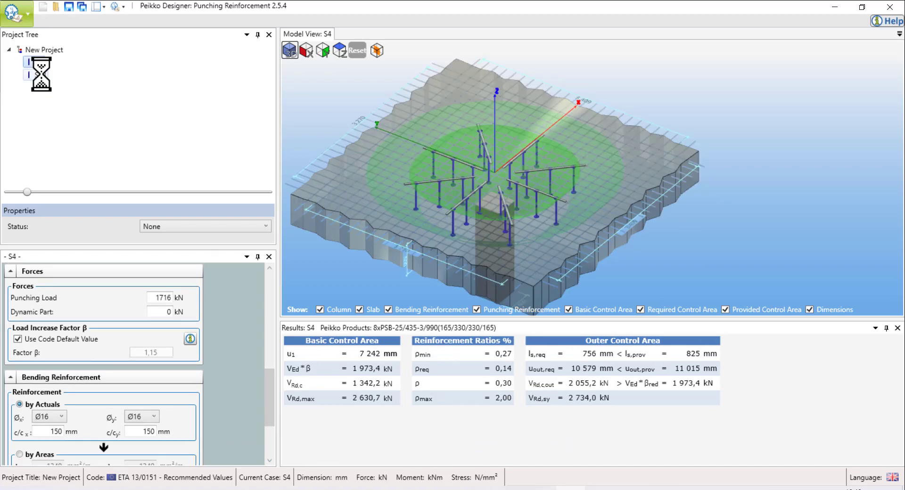
pyautogui.click(41, 74)
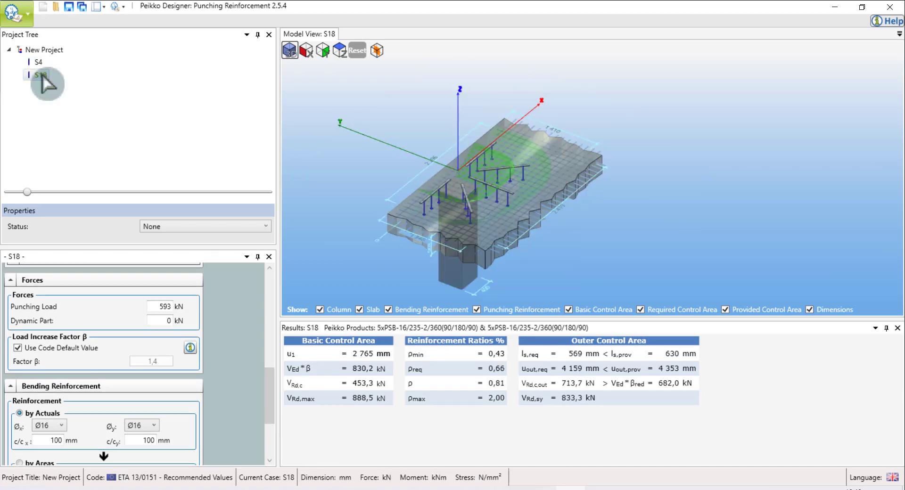
# - Rename the S18 case to S15 and the S4 case to S18
pyautogui.rightClick(42, 75)
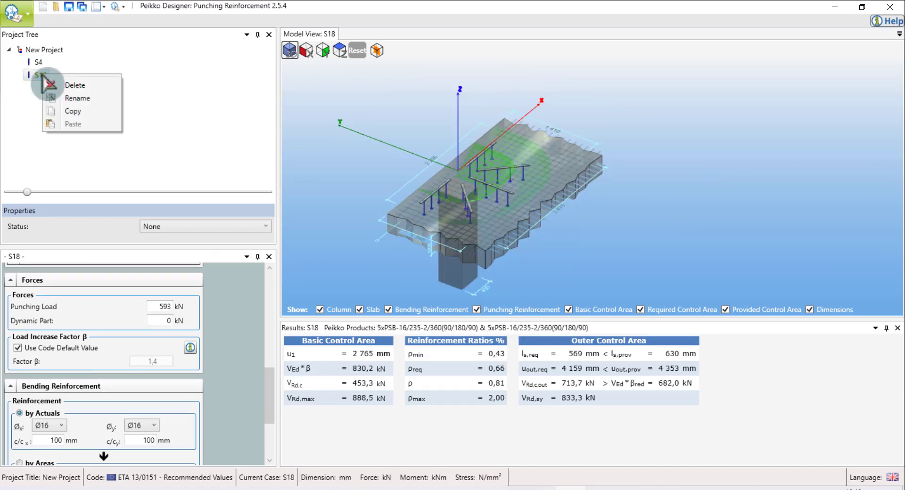
pyautogui.click(77, 98)
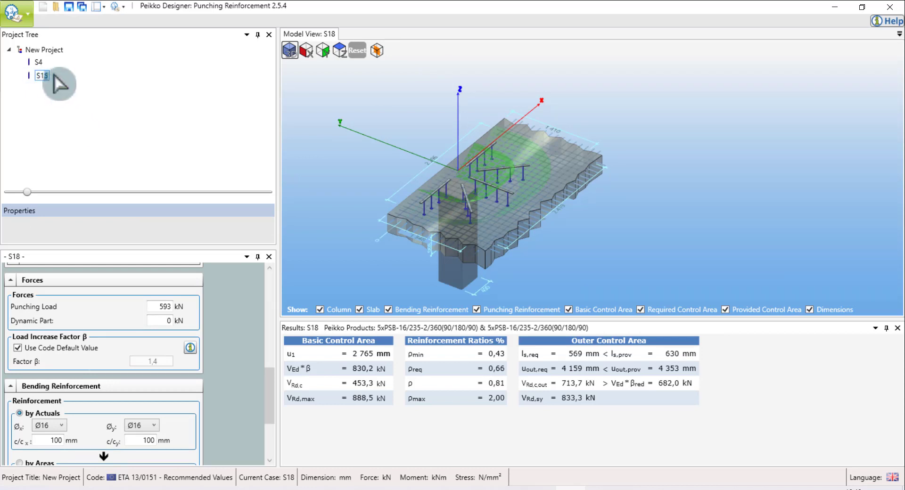
pyautogui.click(38, 62)
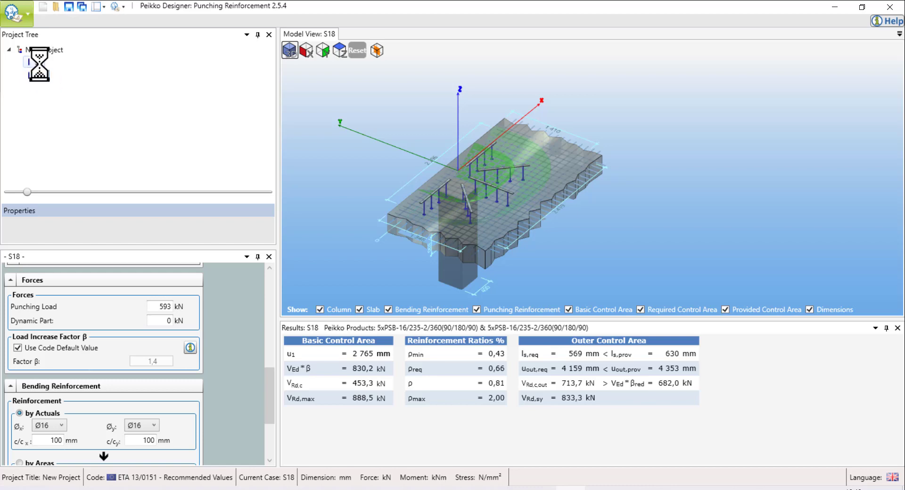
pyautogui.rightClick(39, 65)
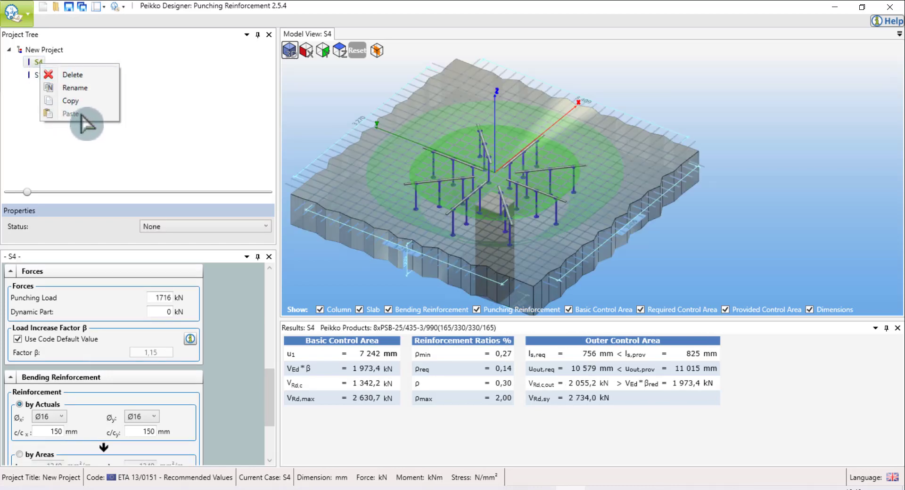
pyautogui.click(73, 87)
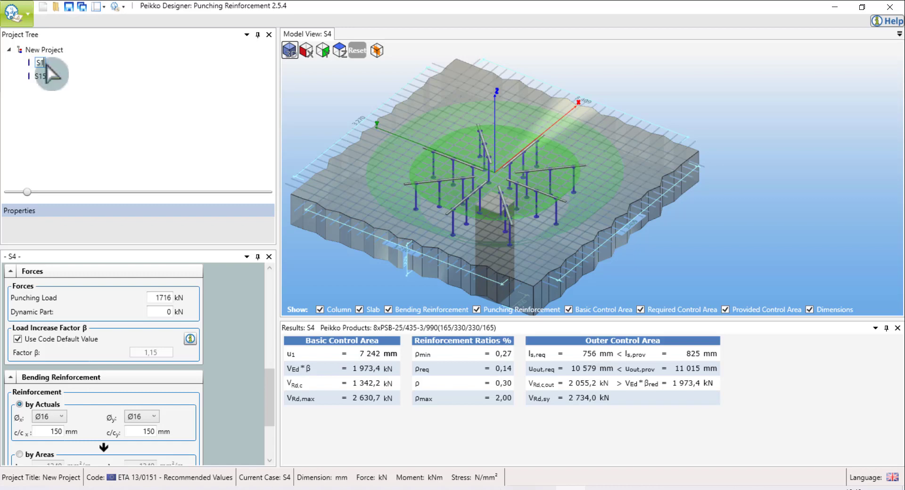
pyautogui.write('S18')
# - Rename the S15 case to S4 and open the renamed cases
pyautogui.click(40, 75)
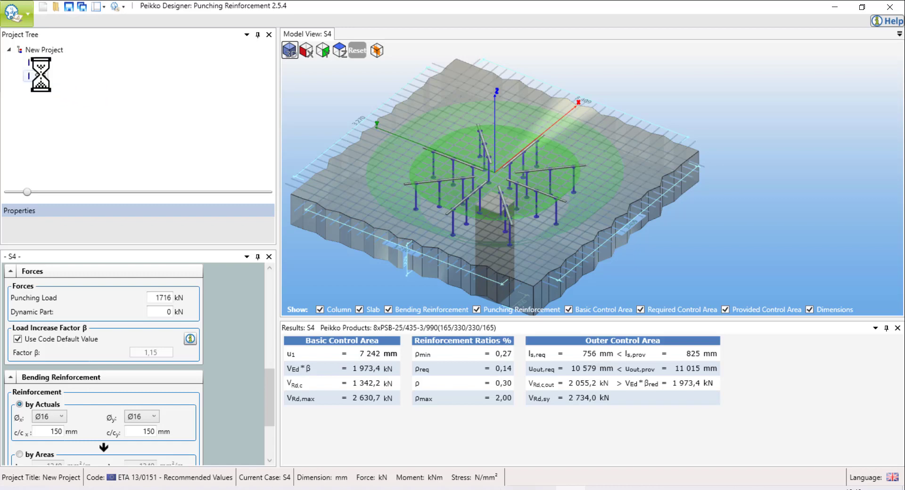
pyautogui.rightClick(61, 76)
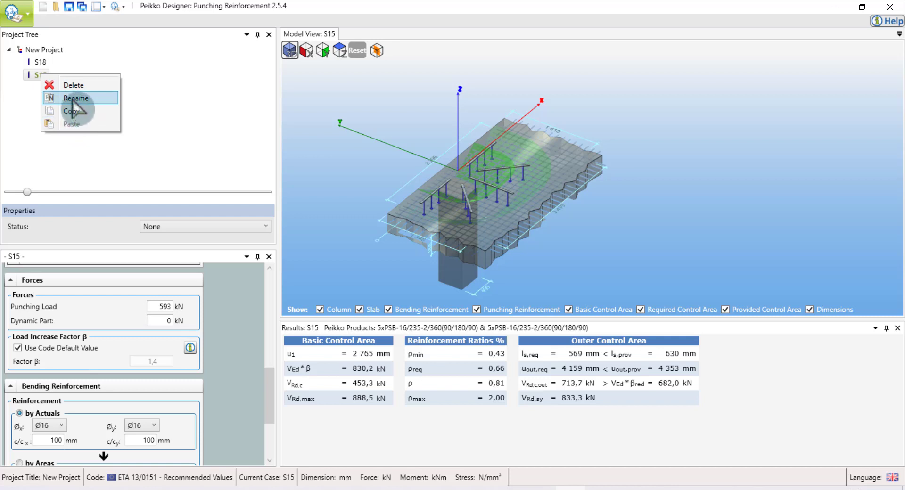
pyautogui.click(71, 98)
pyautogui.click(42, 77)
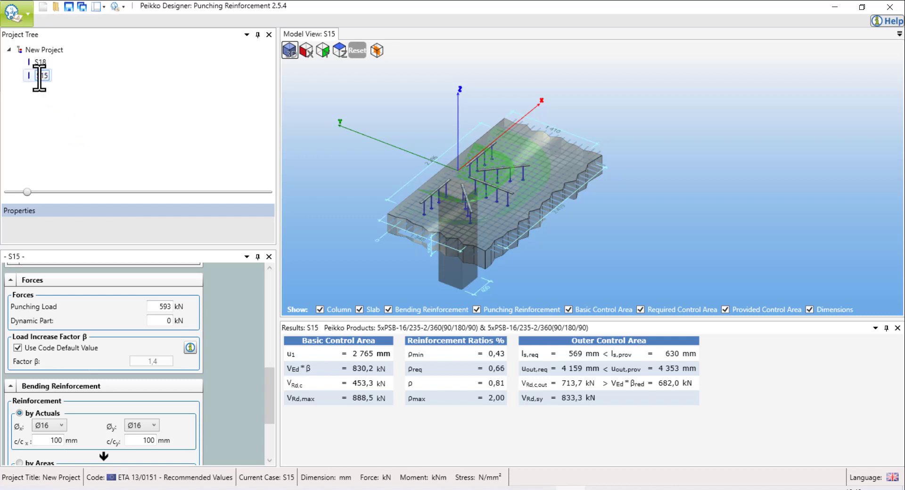
pyautogui.click(57, 79)
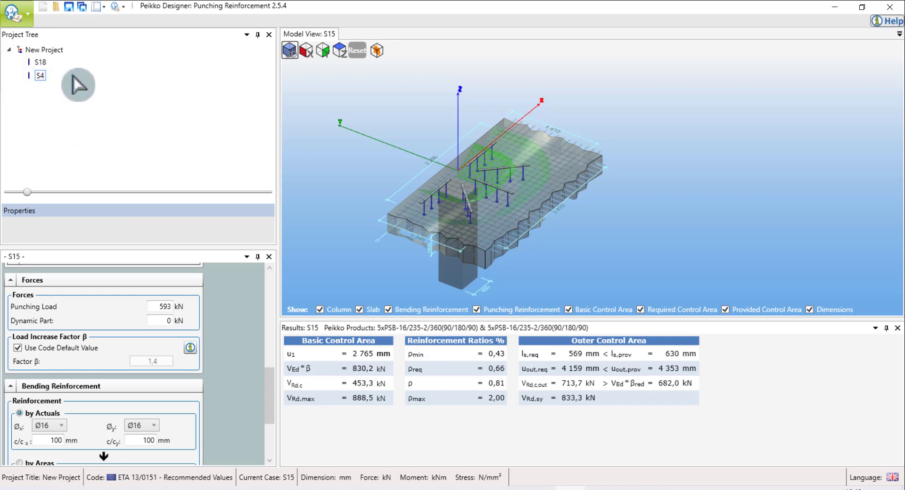
pyautogui.click(40, 61)
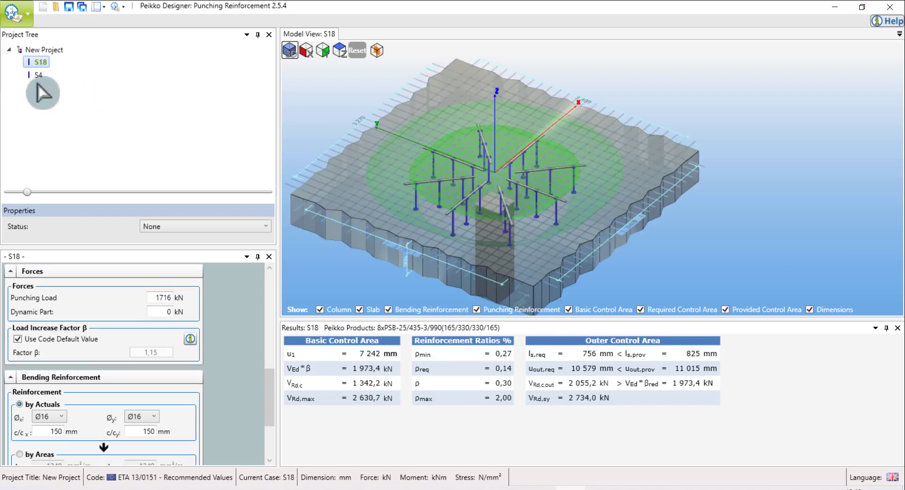
pyautogui.click(38, 74)
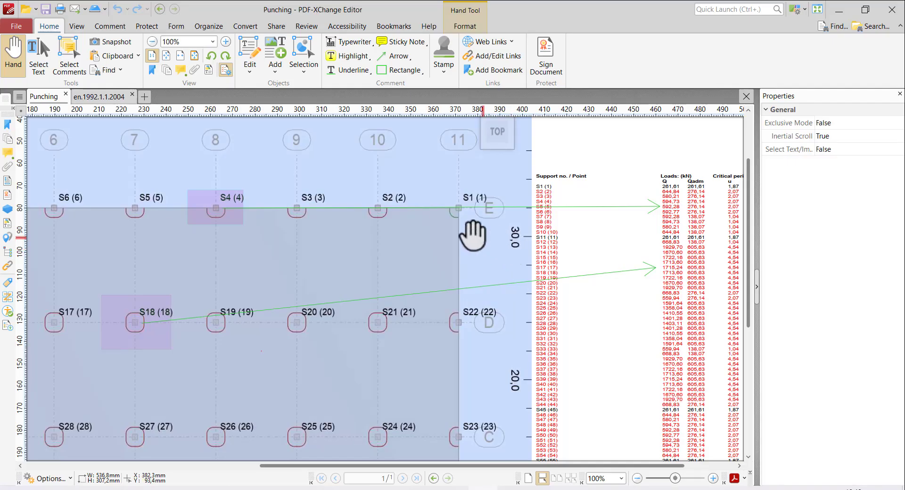
# - Scroll the Punching PDF to show columns S4 and S18 linked to their load table rows
pyautogui.scroll(1, 460, 247)
pyautogui.scroll(-2, 465, 244)
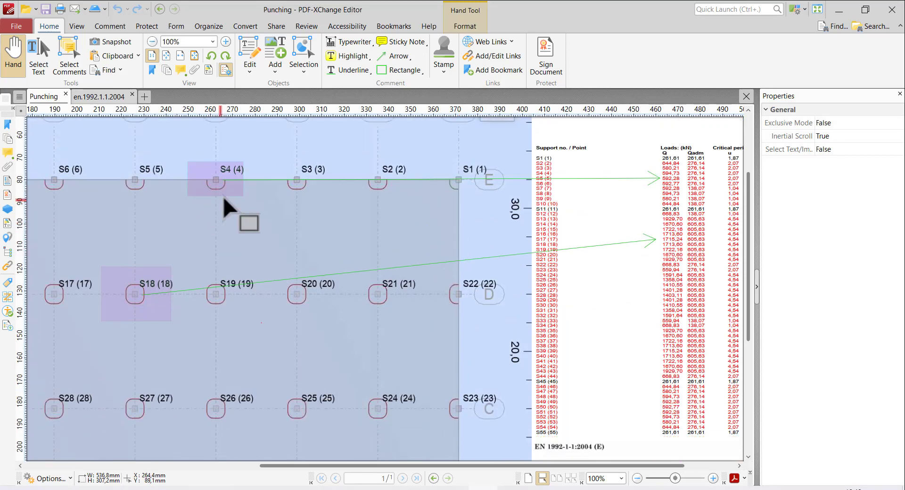